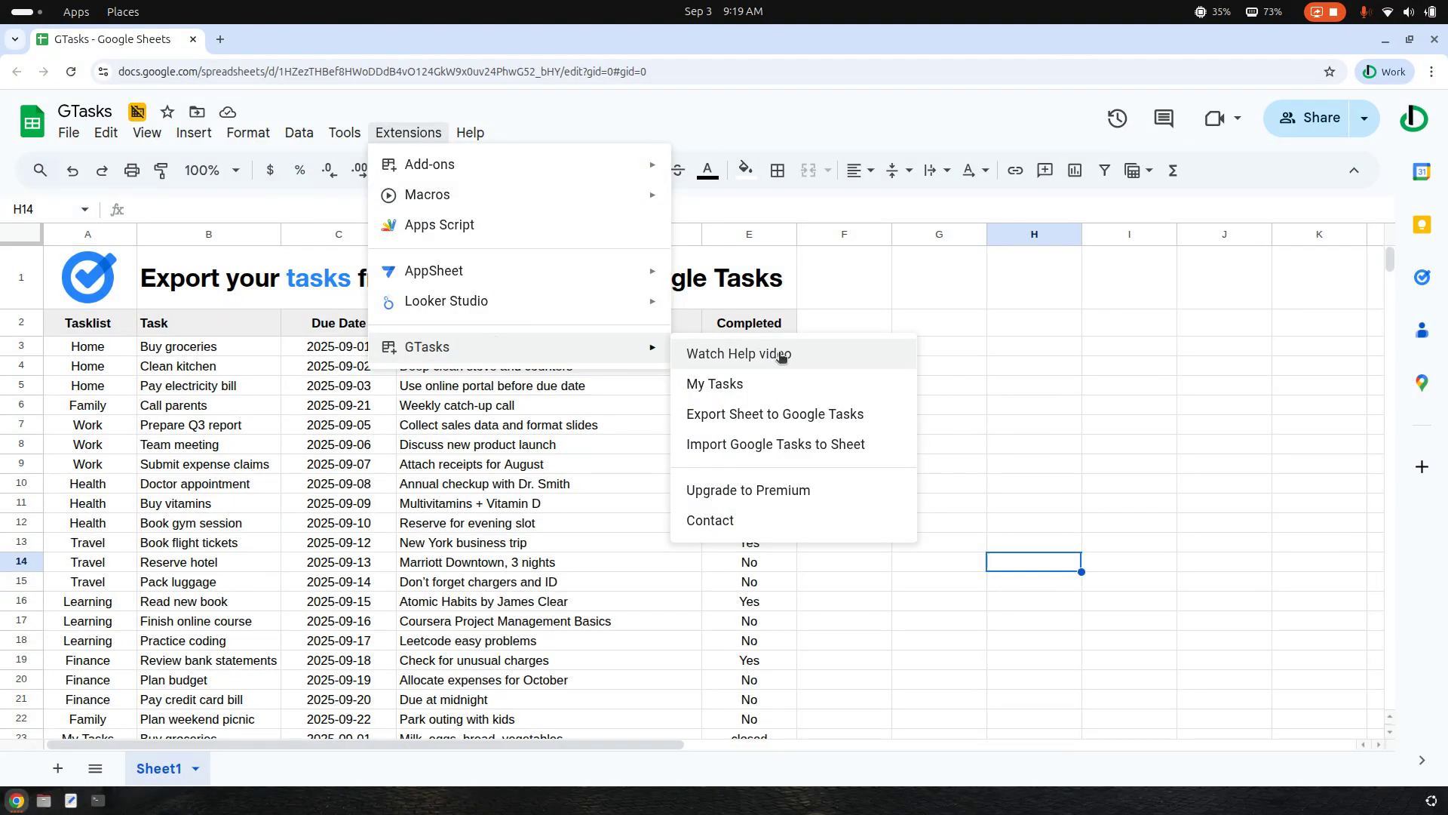
Open the GTasks export of the sheet to Google Tasks and select rows 2 to 15
click(803, 419)
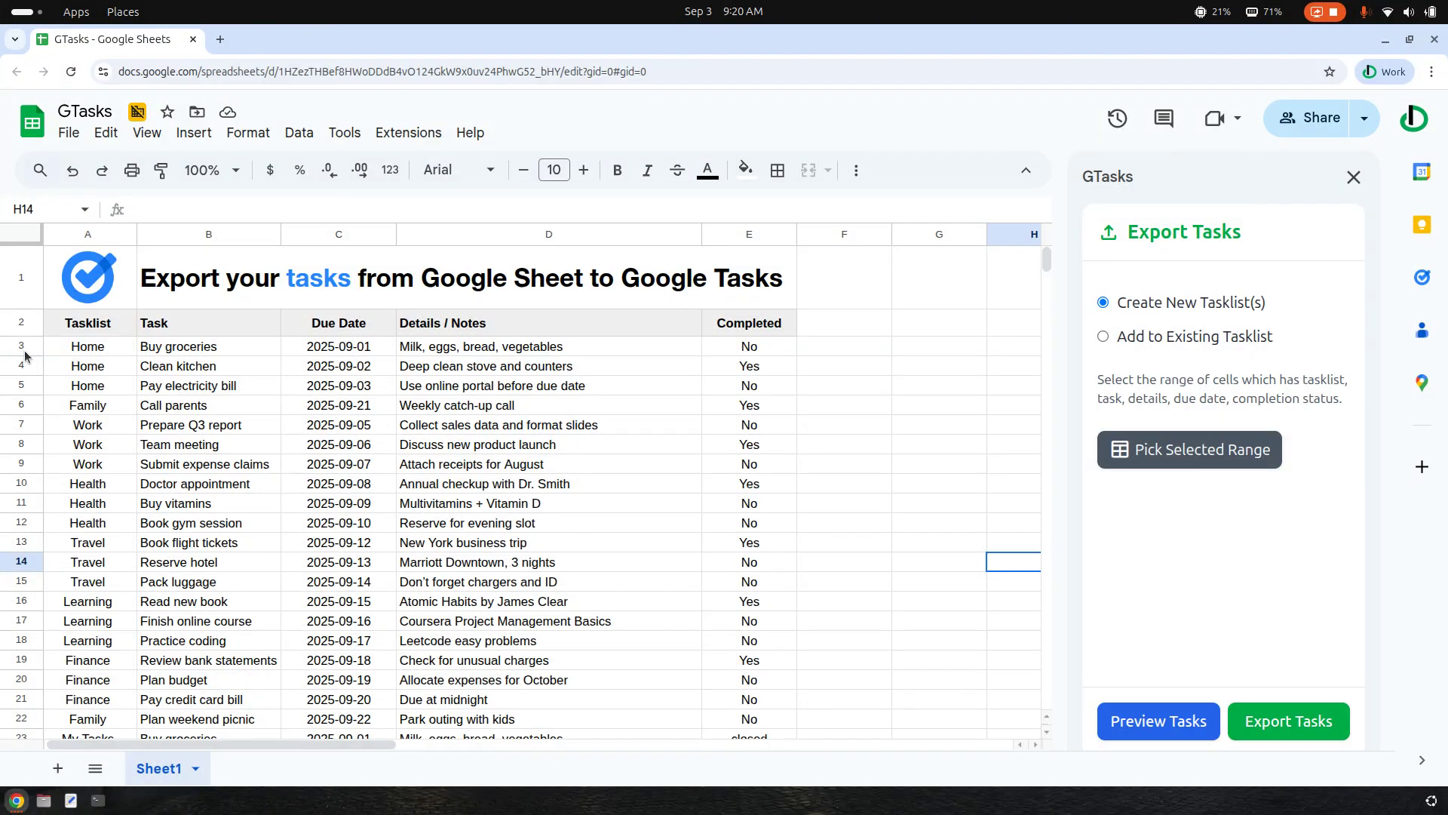
drag(2, 325, 4, 580)
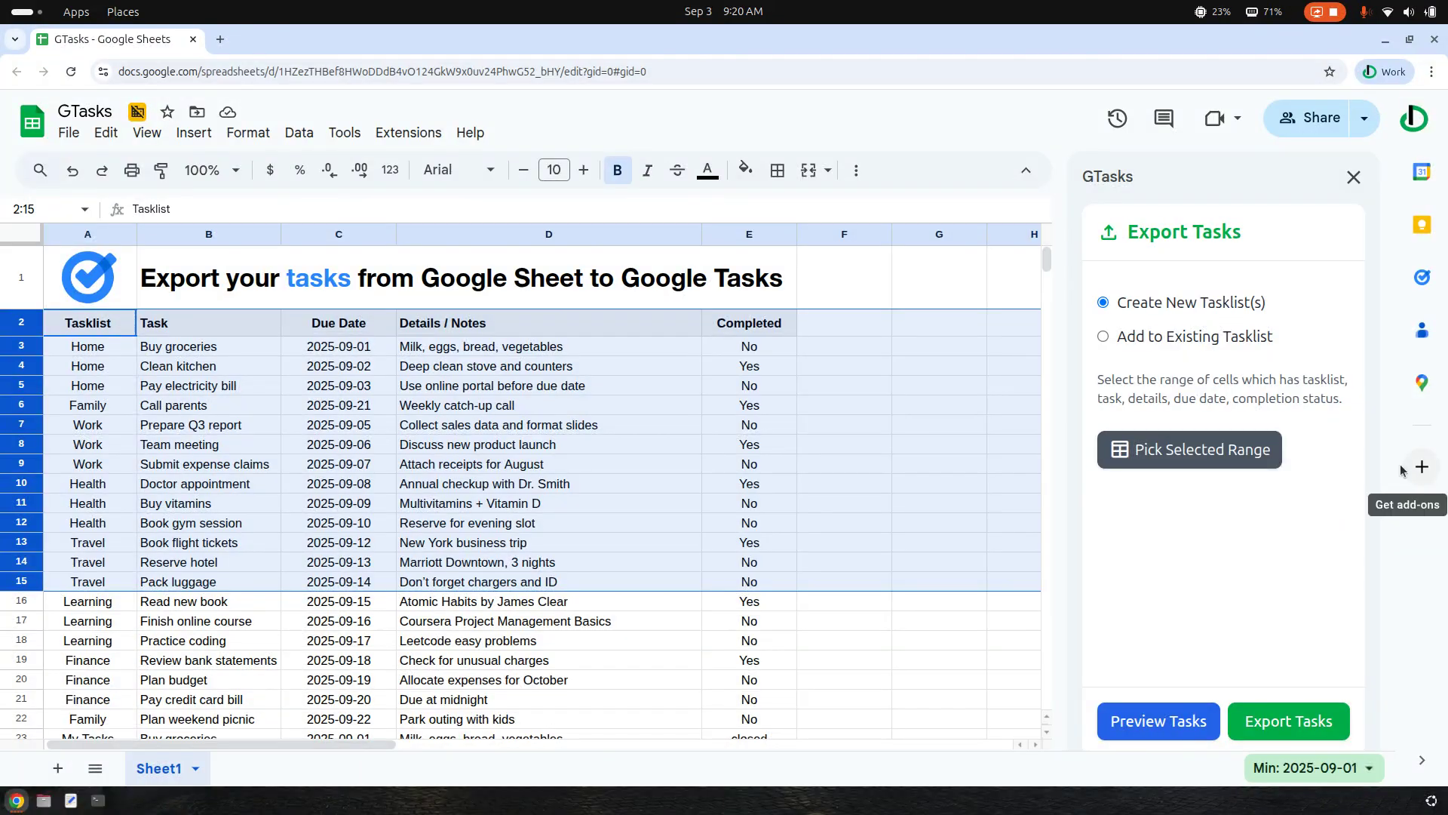
Check which tasklists already exist in Google Tasks, then close the task view
click(1422, 277)
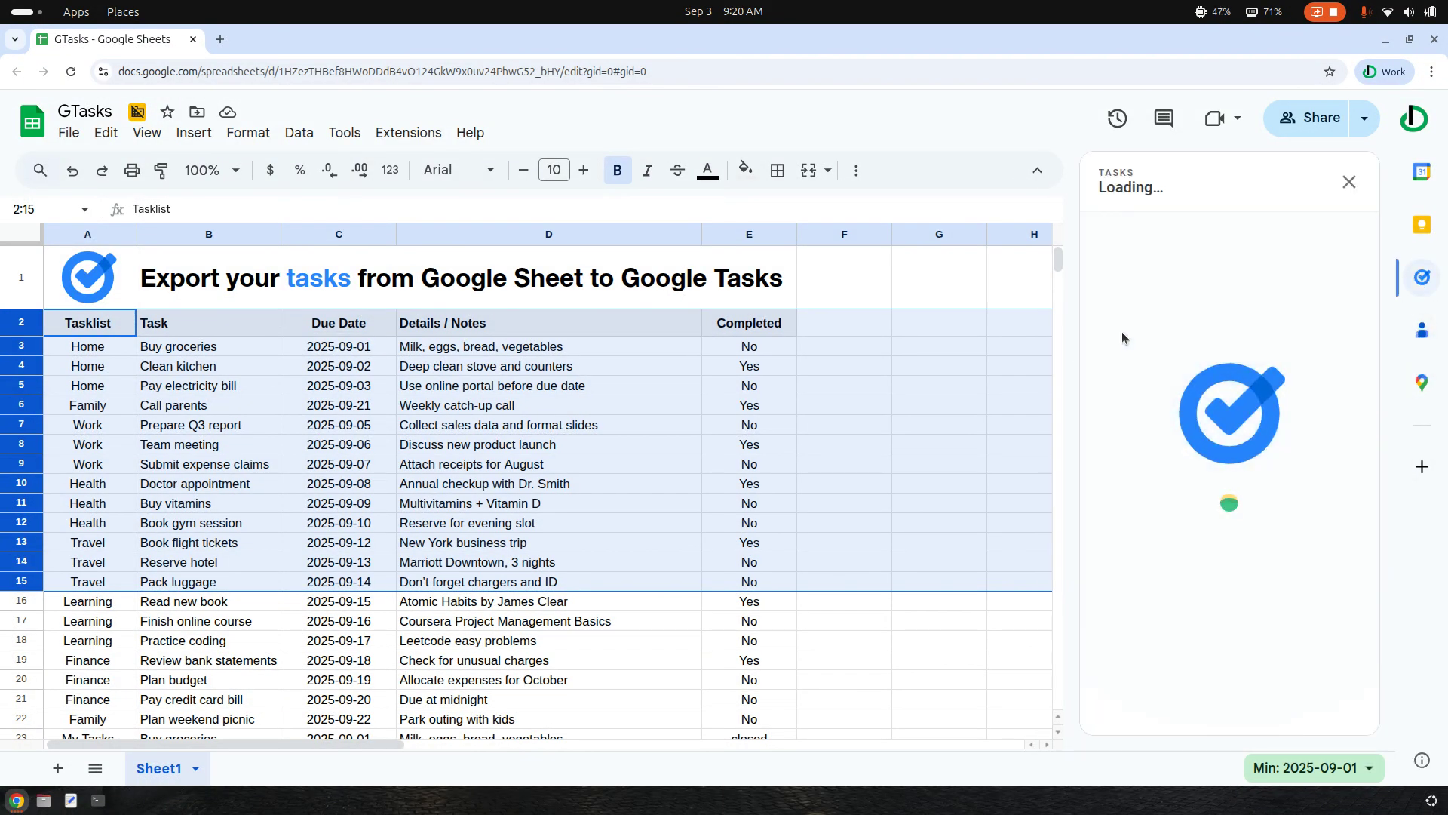
click(1170, 191)
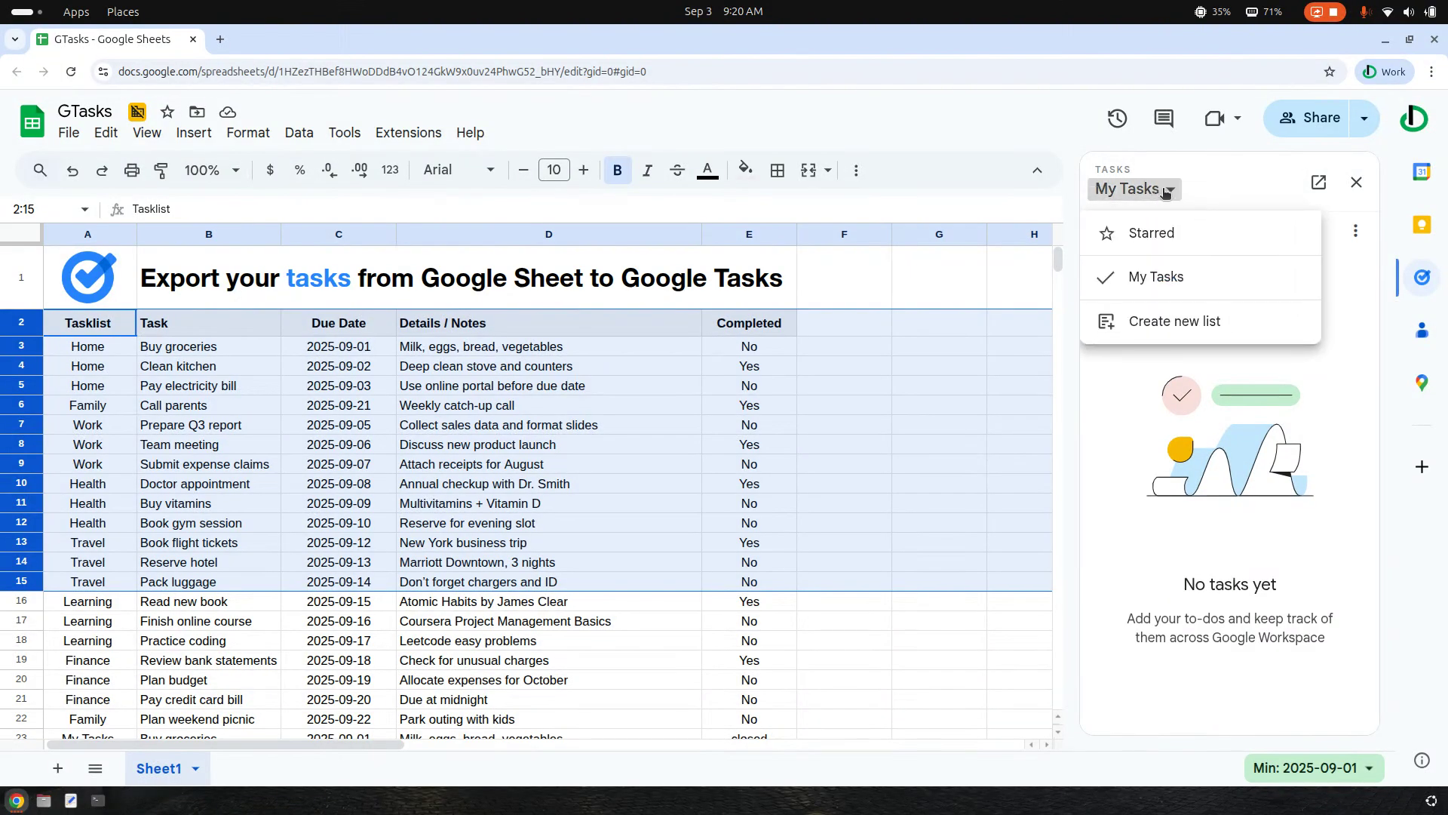
click(1179, 418)
click(1357, 181)
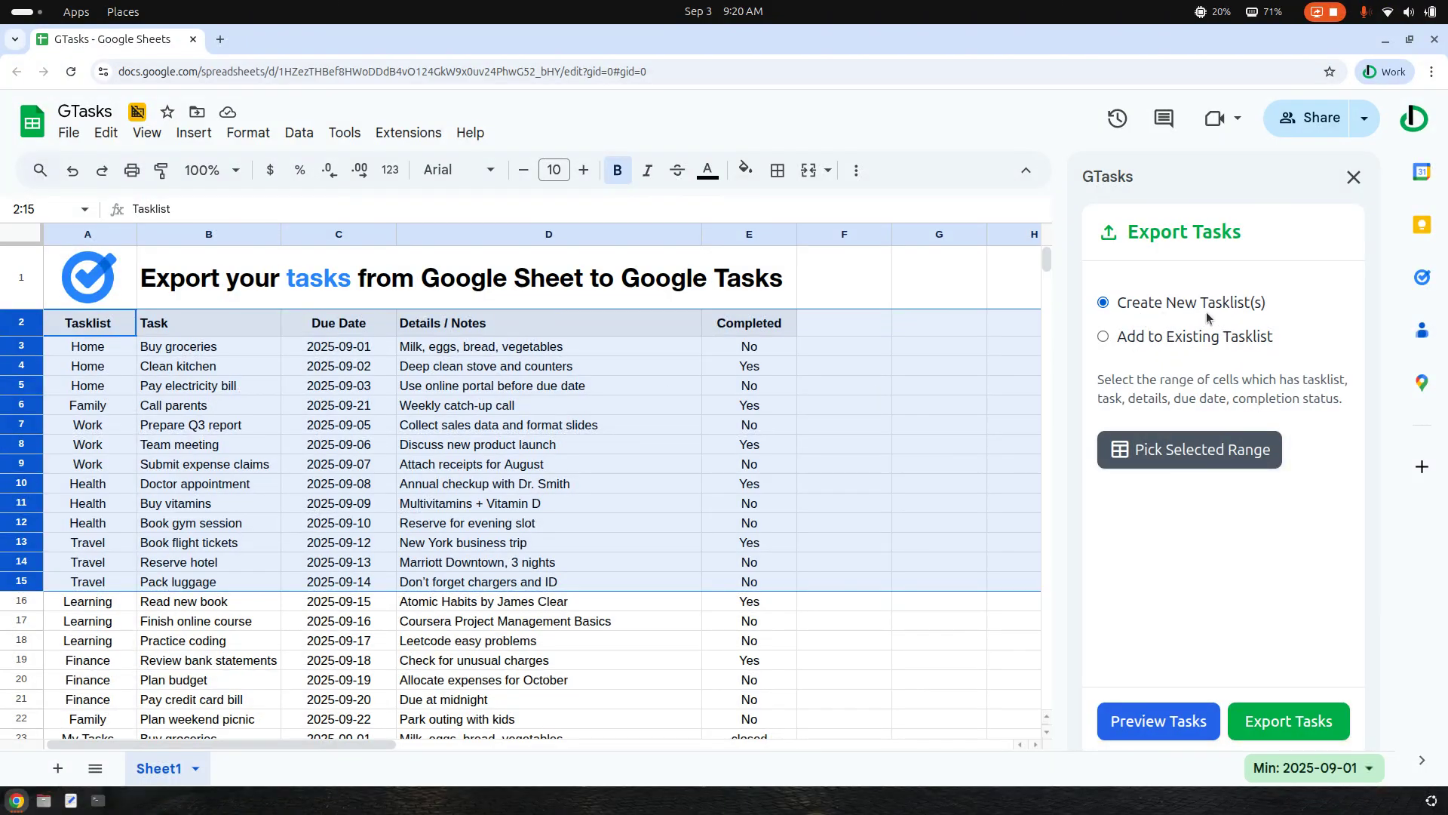
Reselect rows 2 to 15, headers included, and pick them as the export range
click(222, 390)
drag(10, 323, 2, 581)
click(1243, 455)
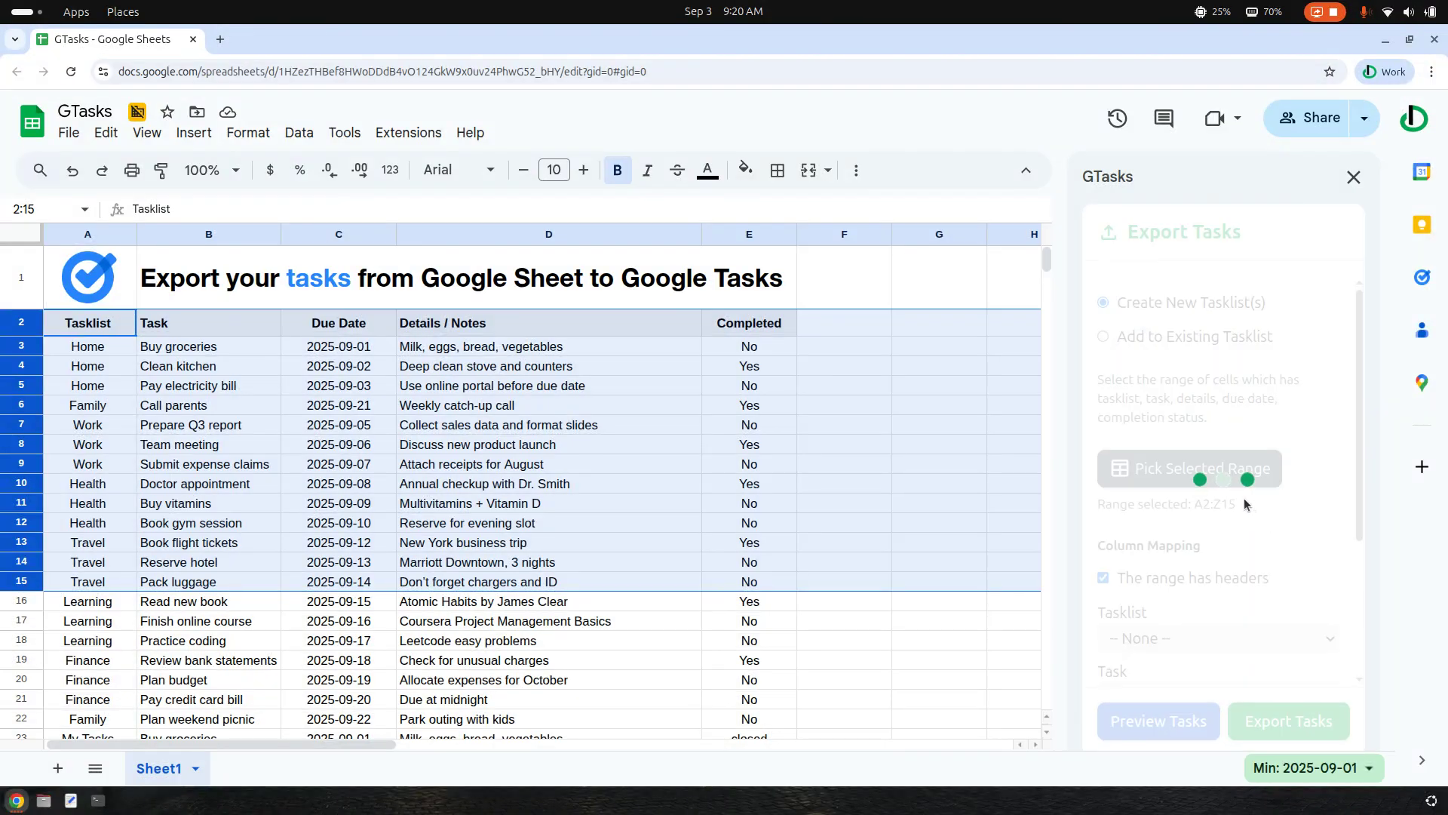
triple_click(1209, 502)
click(1202, 526)
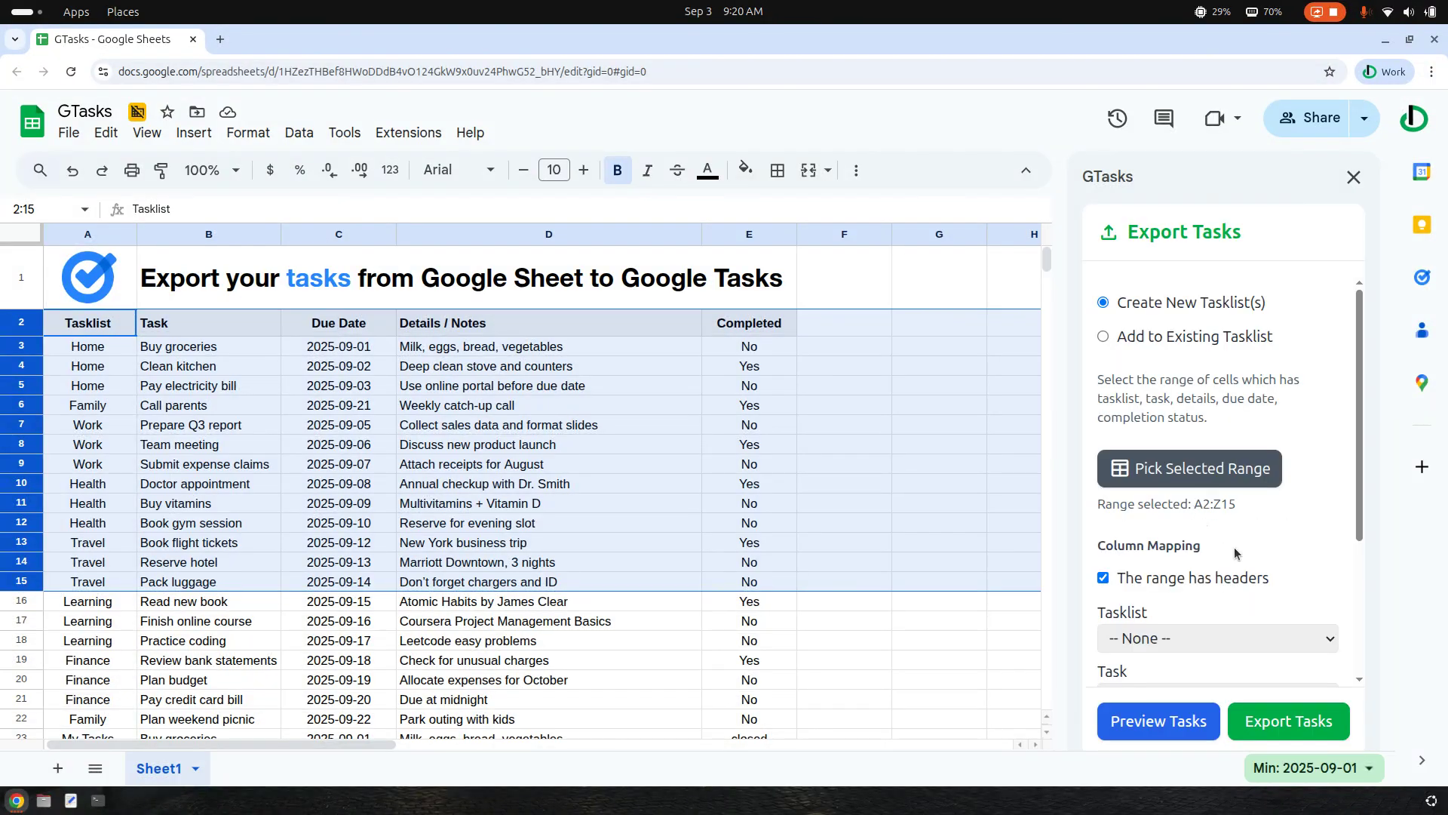
Map the Tasklist, Task and Due Date fields to the sheet columns of the same names
scroll(1234, 546, down, 3)
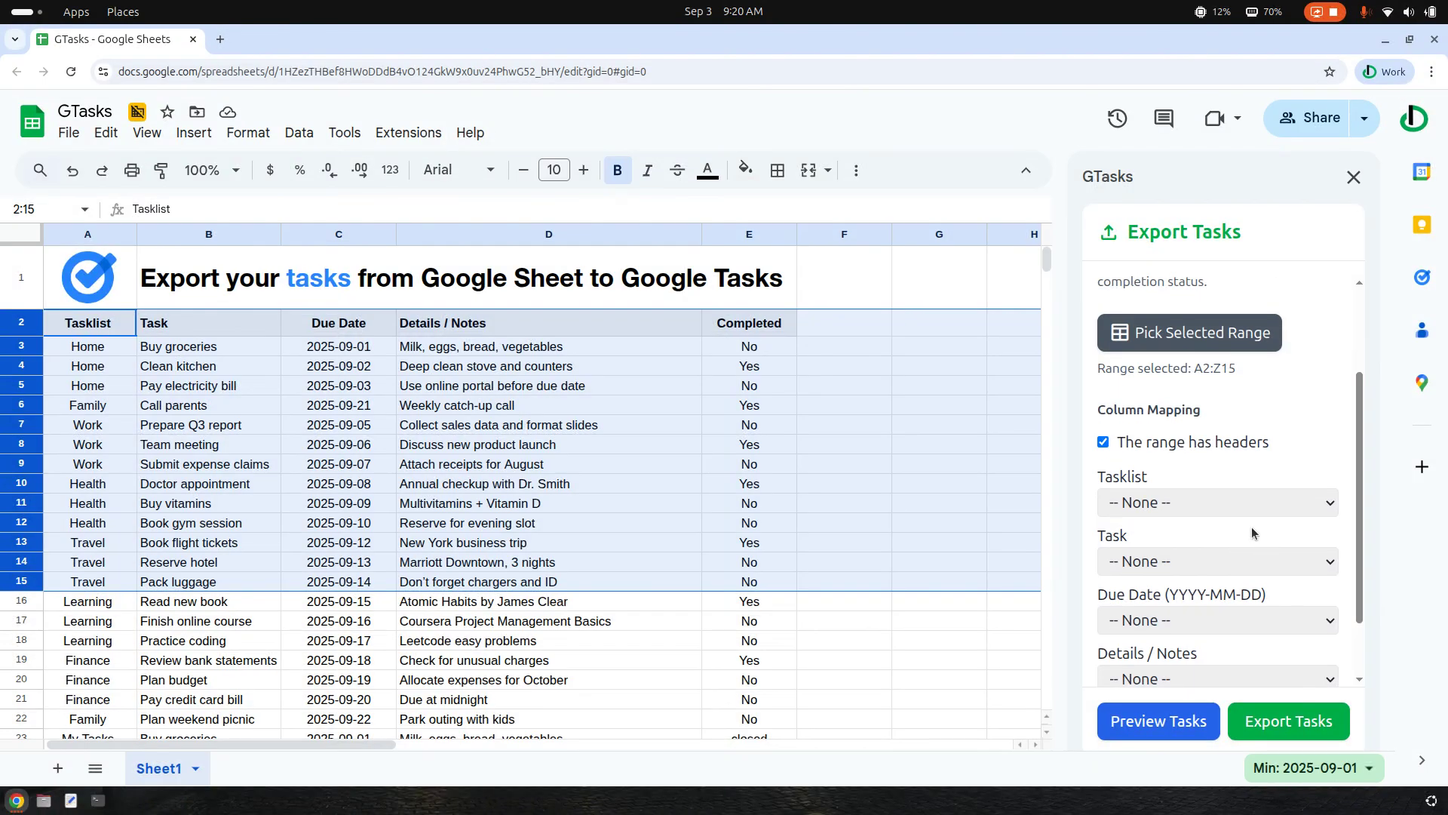
scroll(1249, 566, down, 2)
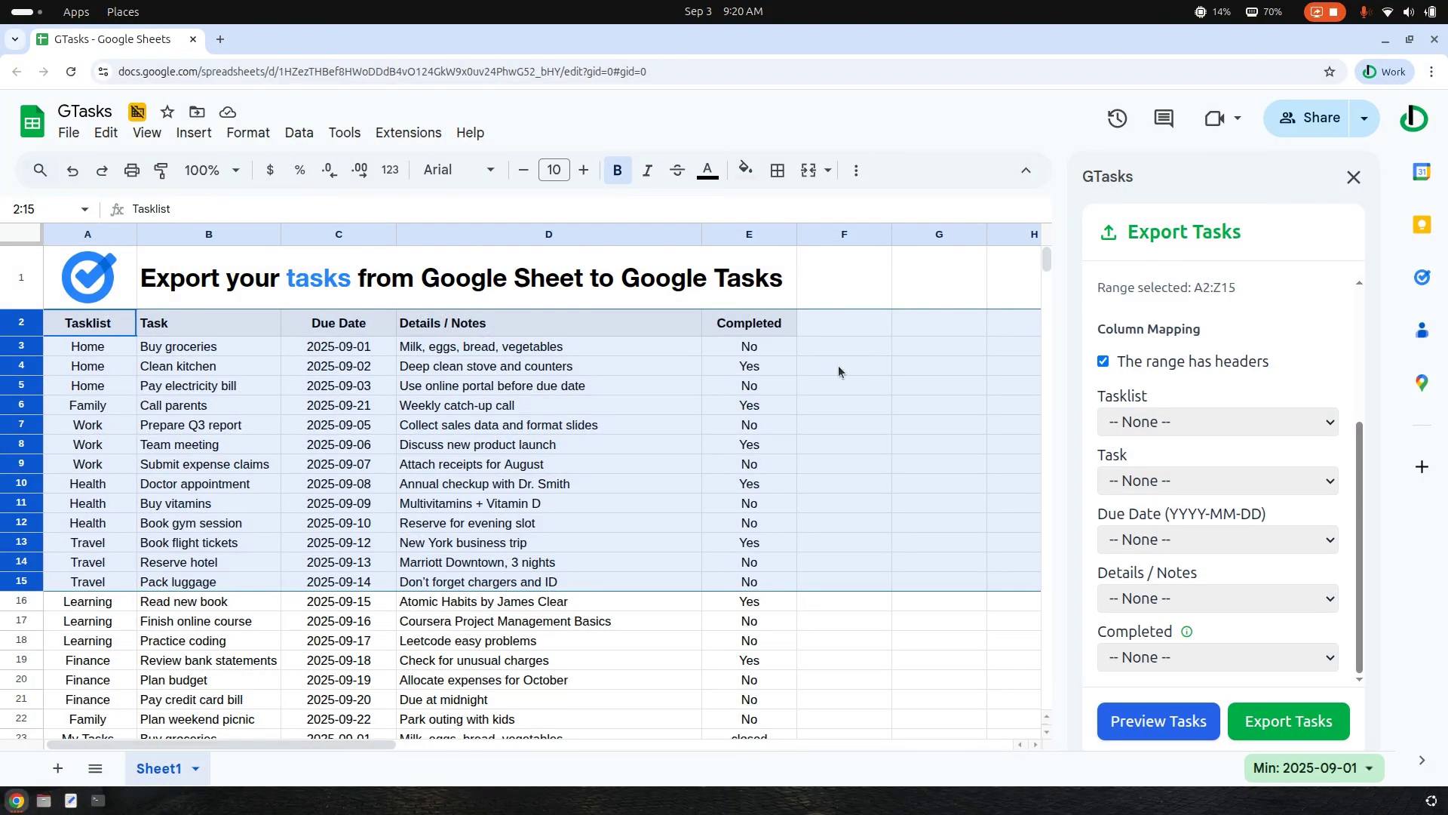
click(1175, 424)
click(1167, 477)
click(1135, 483)
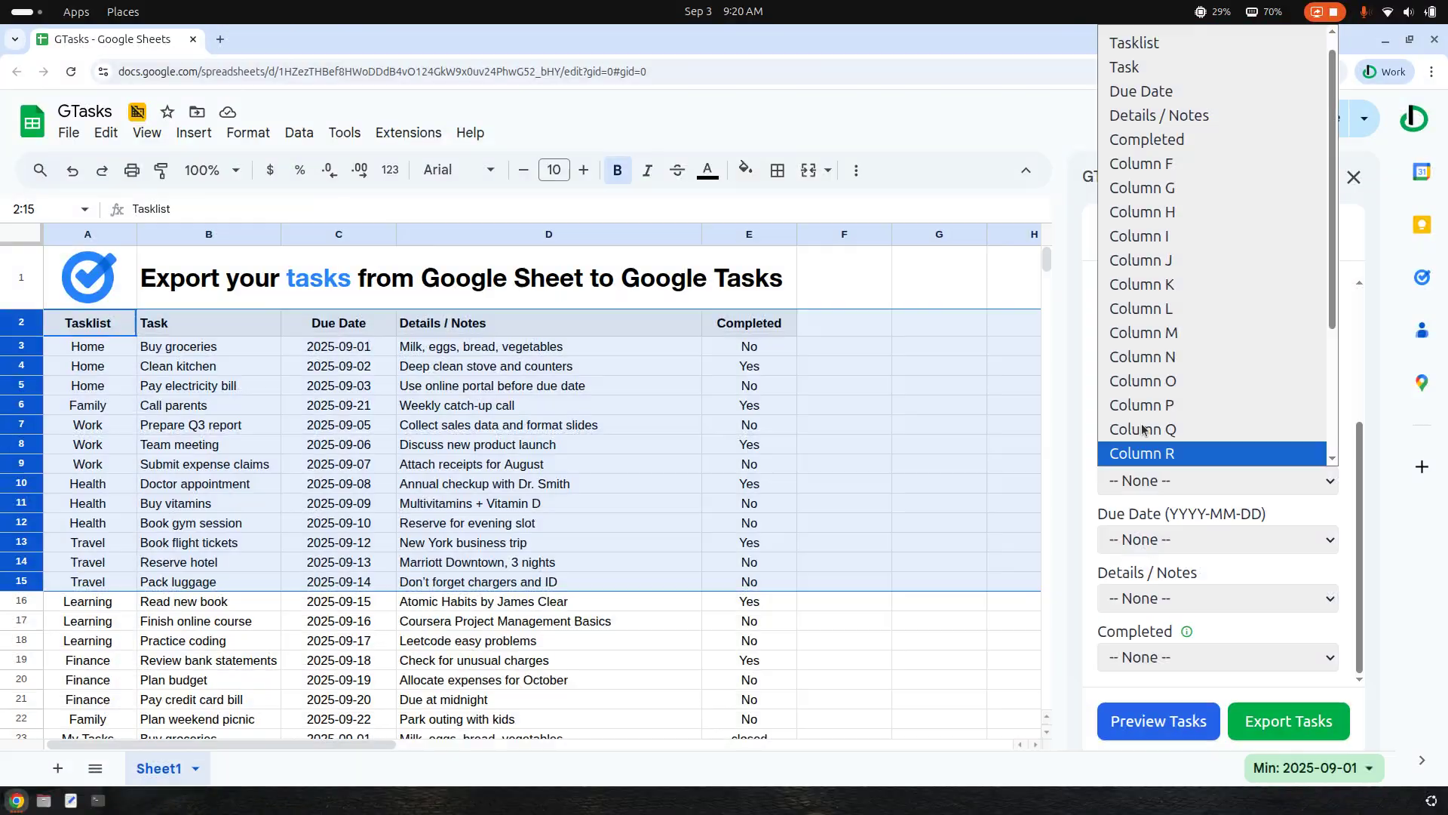
click(1136, 68)
click(1176, 547)
click(1165, 126)
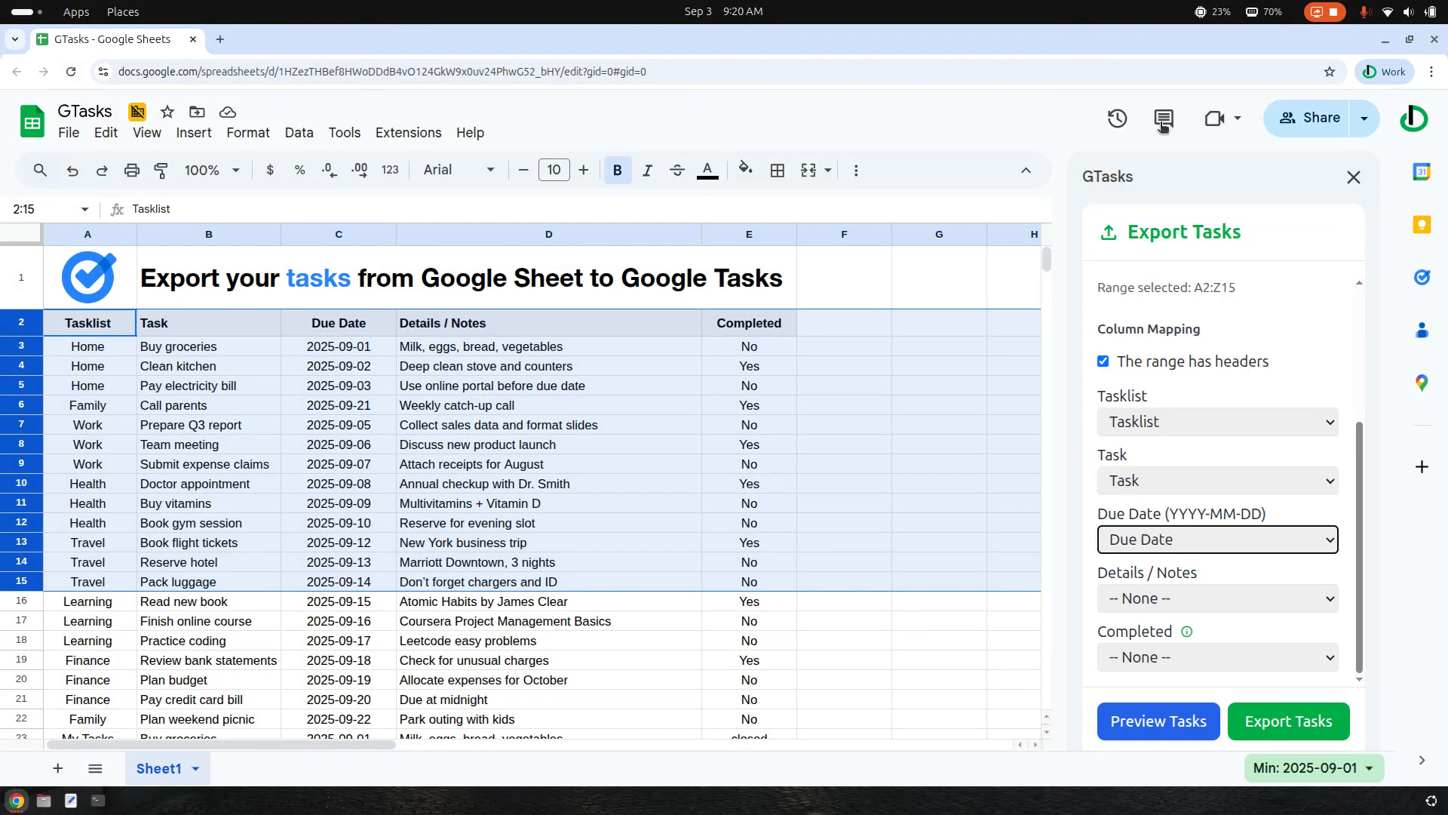
Map the Details / Notes field to the Details / Notes column and the Completed field to the Completed column
click(1155, 598)
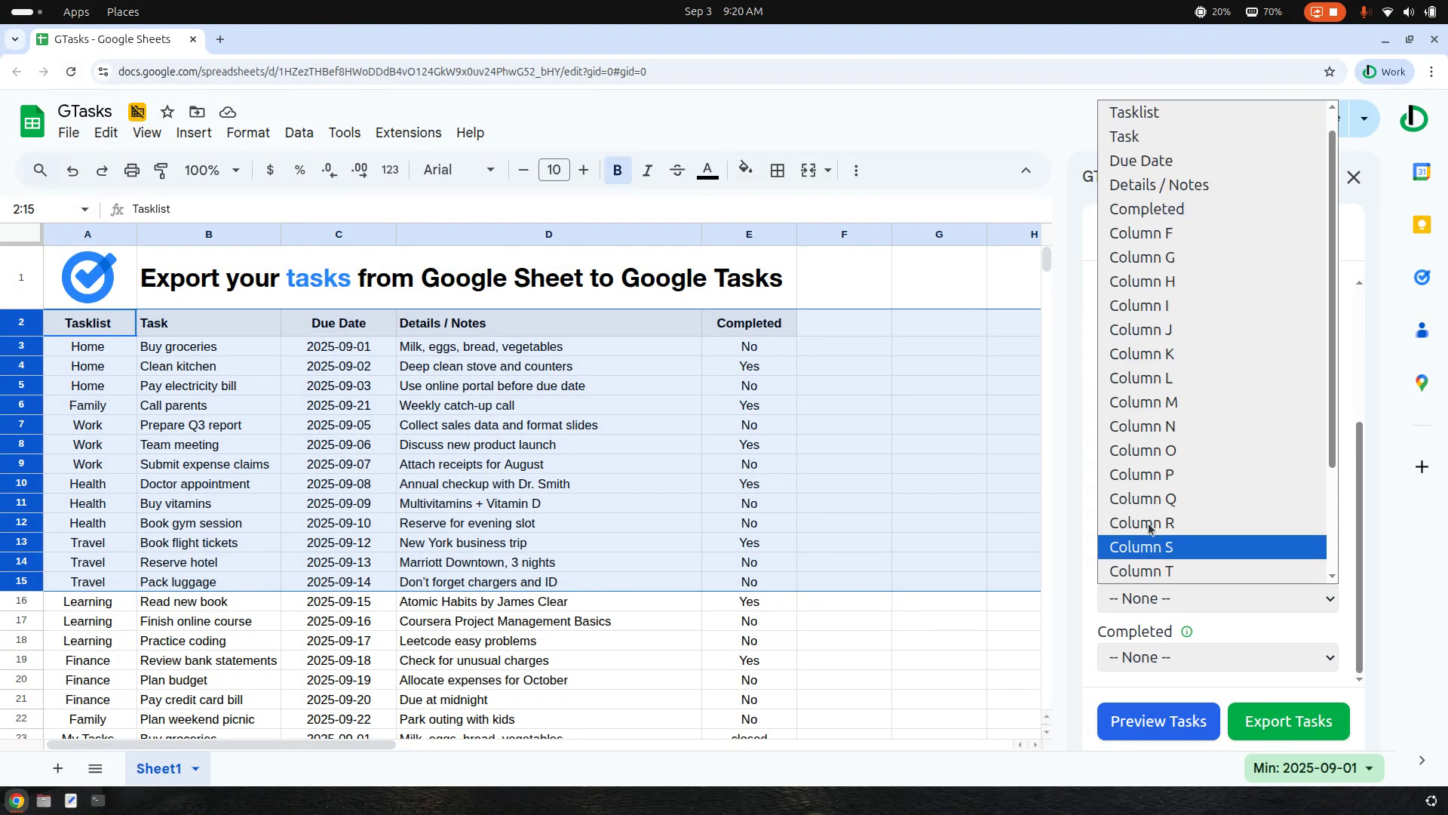
click(1151, 187)
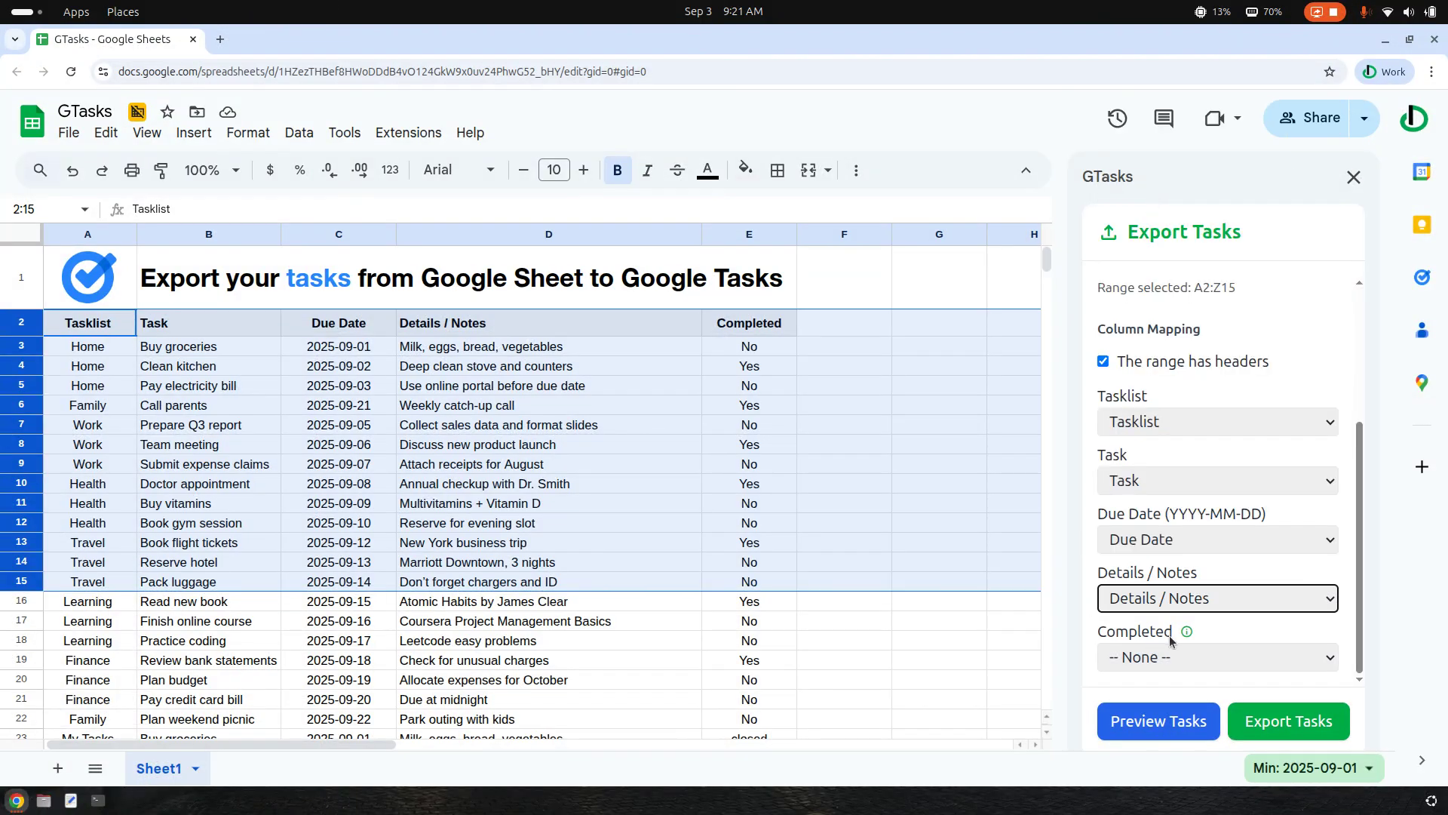
click(1174, 659)
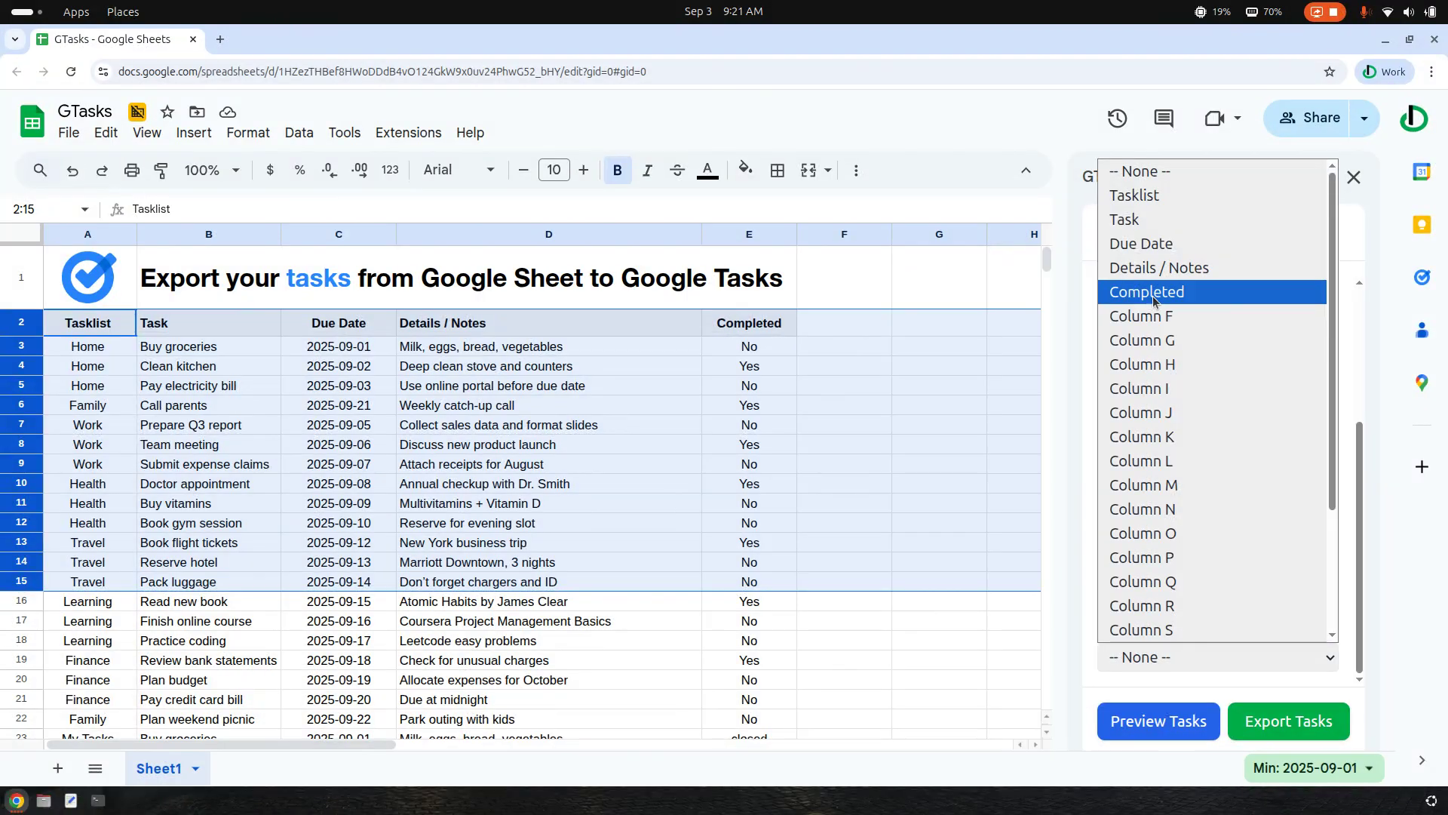
click(1155, 265)
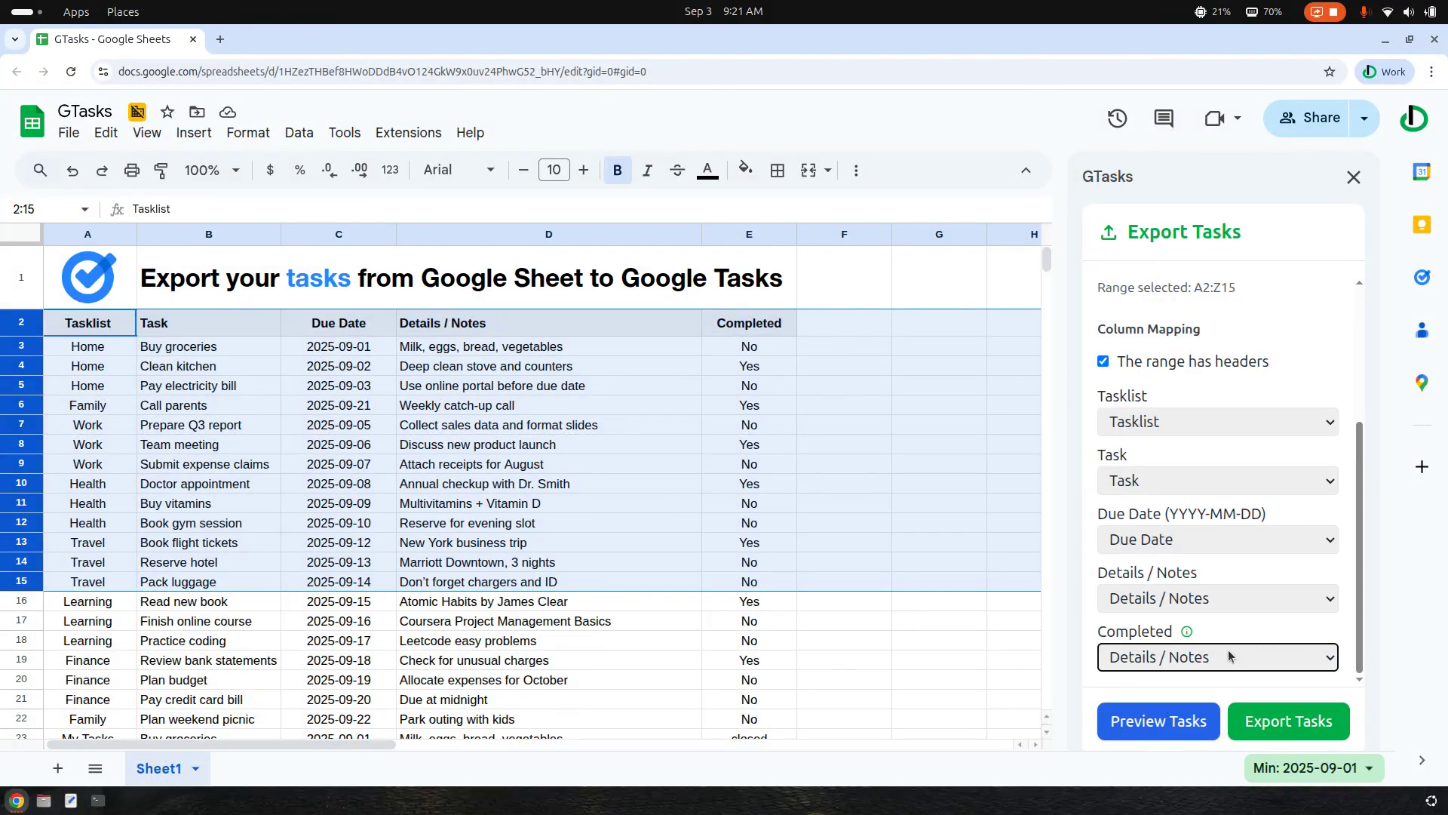
click(1189, 645)
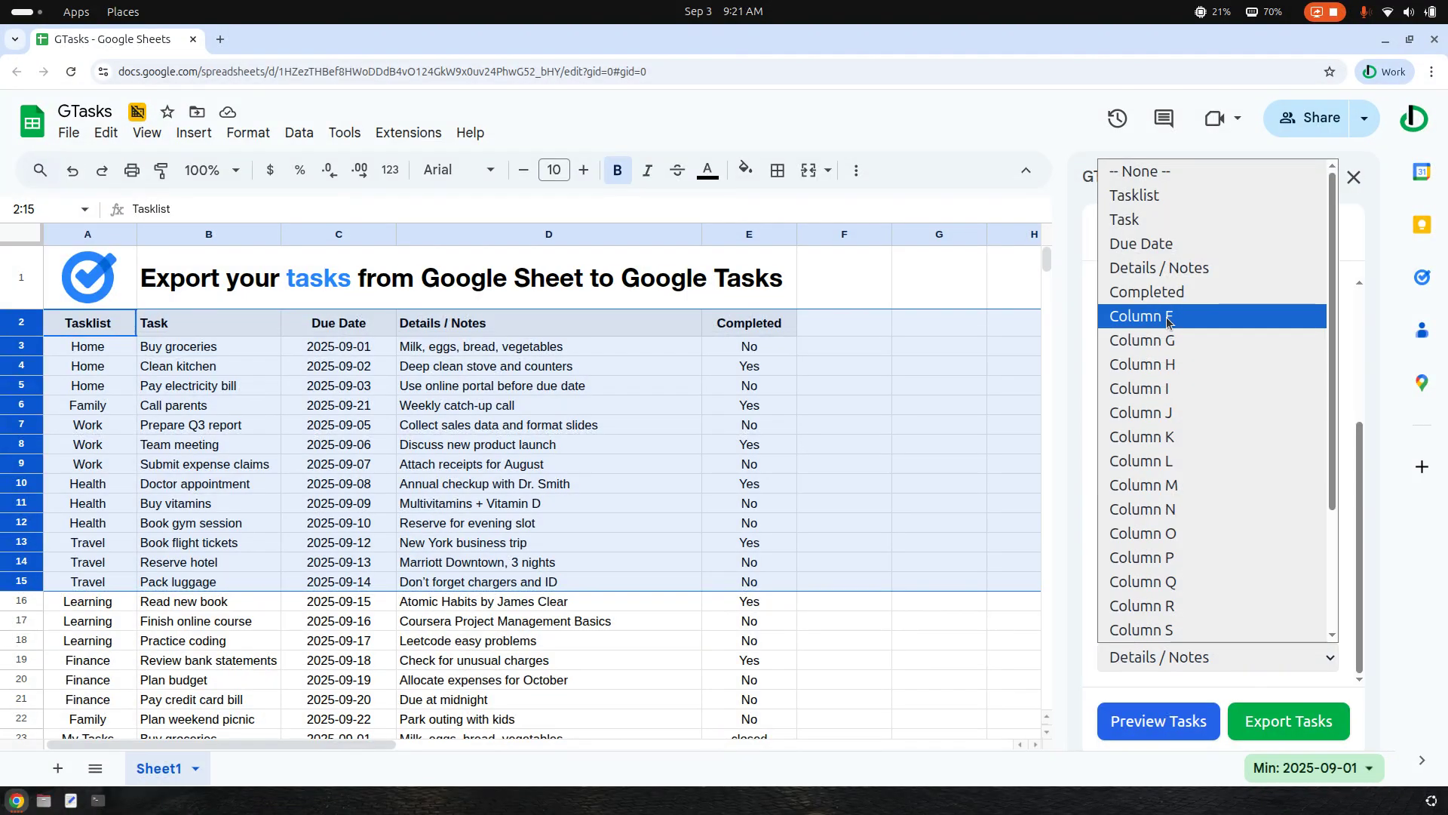
click(1166, 294)
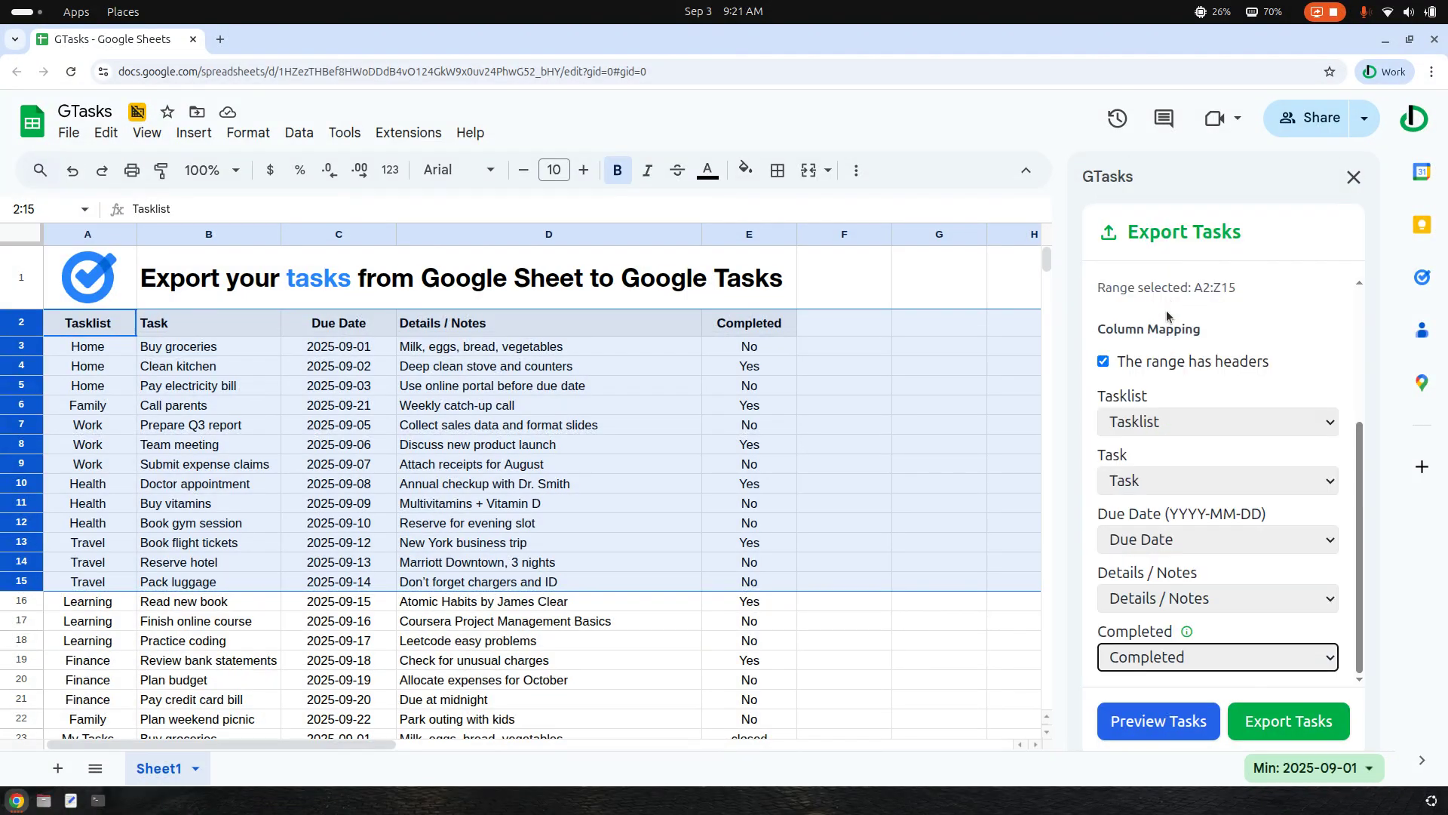
Preview the tasks for export, look through the tasklists from Home to Travel, and close the preview
click(1145, 729)
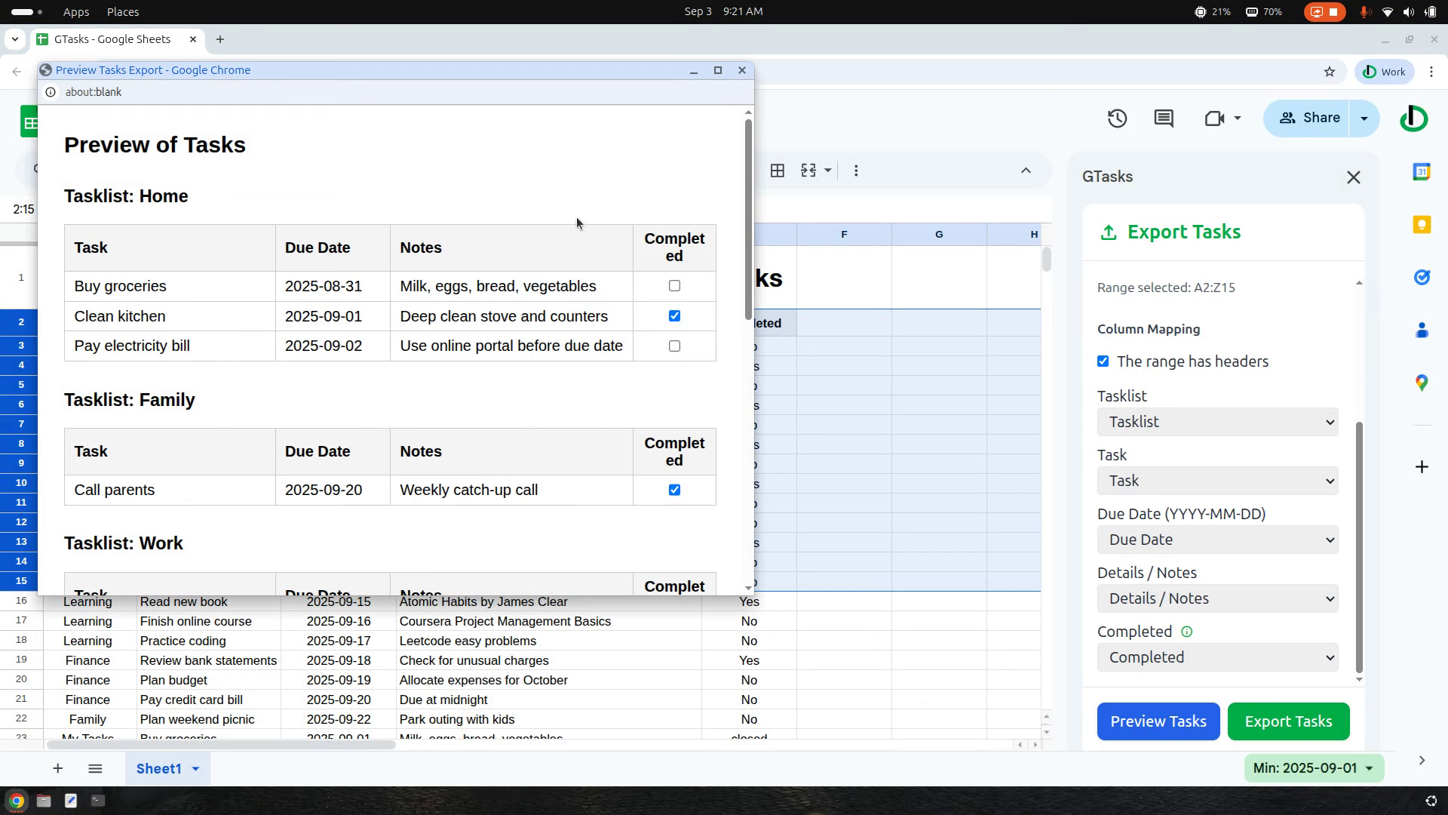
click(718, 71)
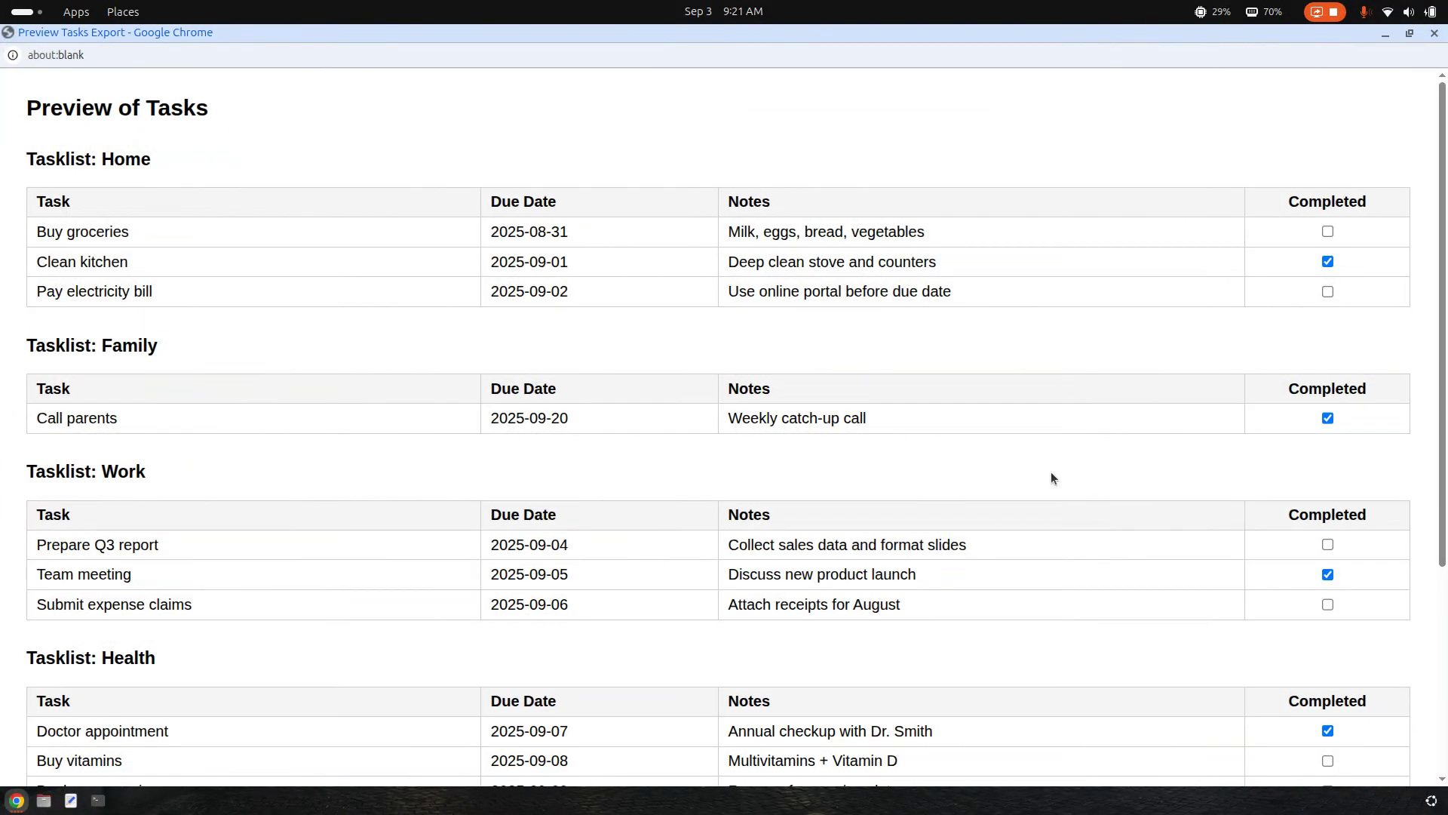
double_click(329, 37)
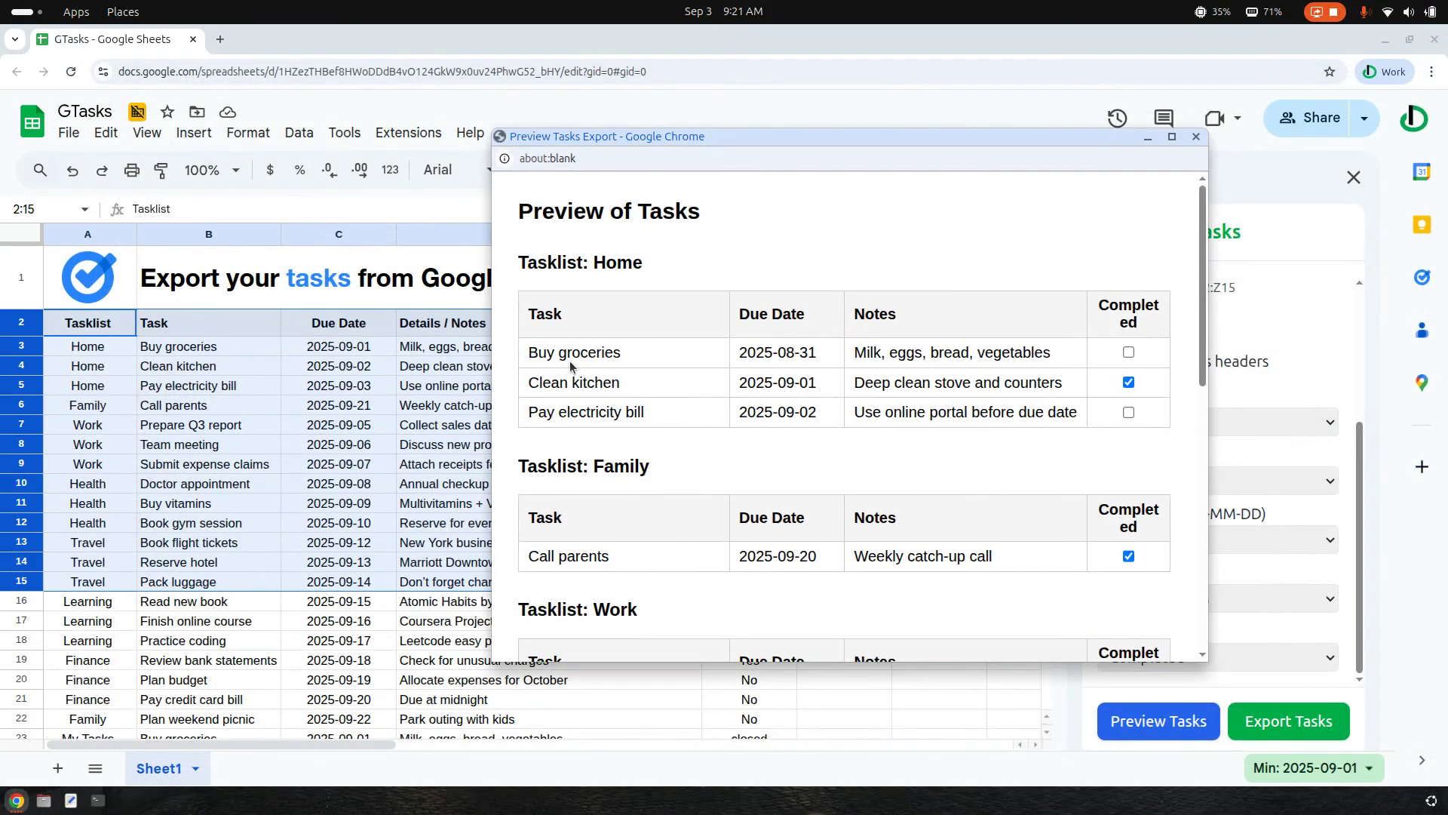
scroll(605, 427, down, 8)
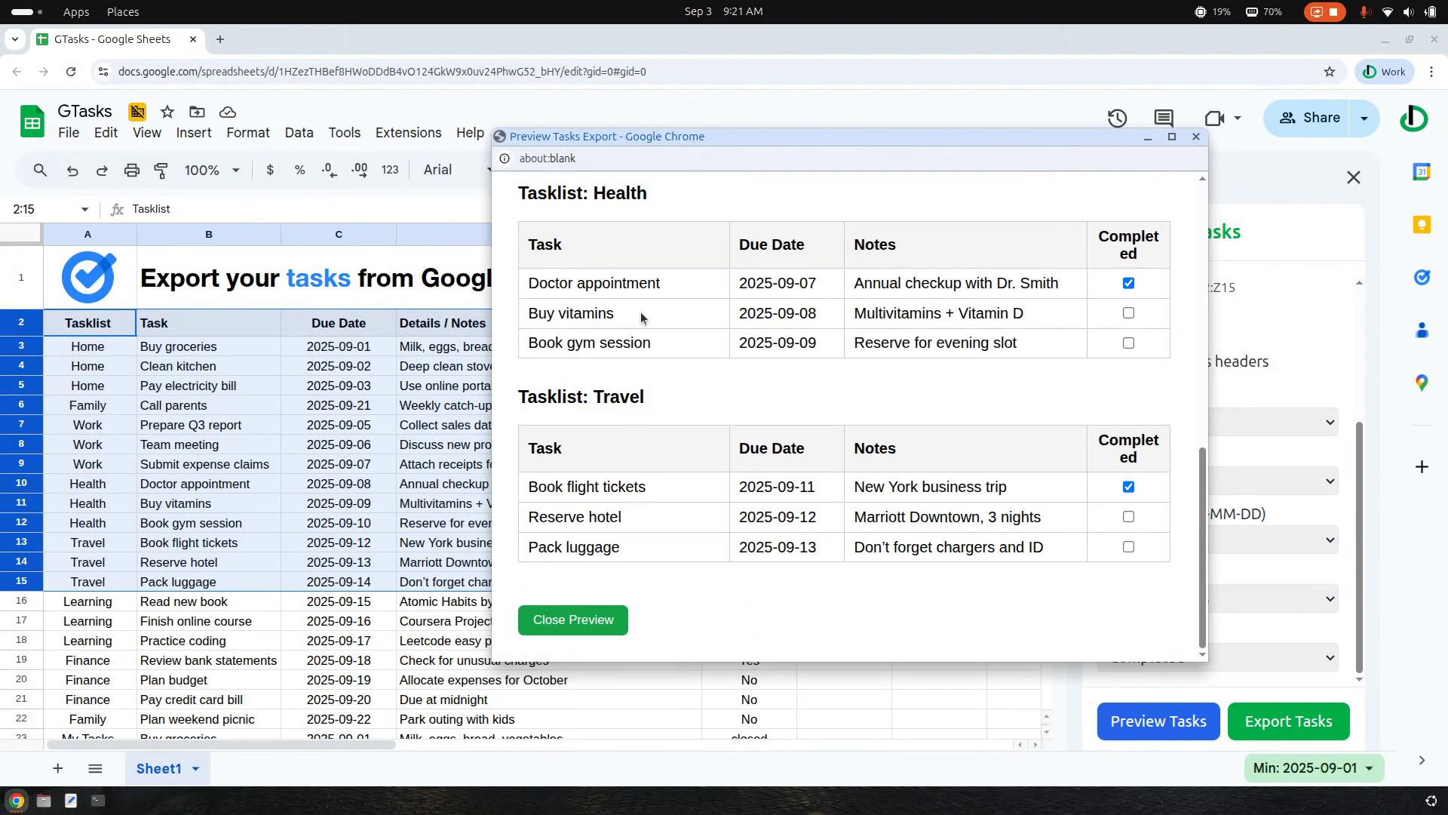
scroll(689, 346, up, 8)
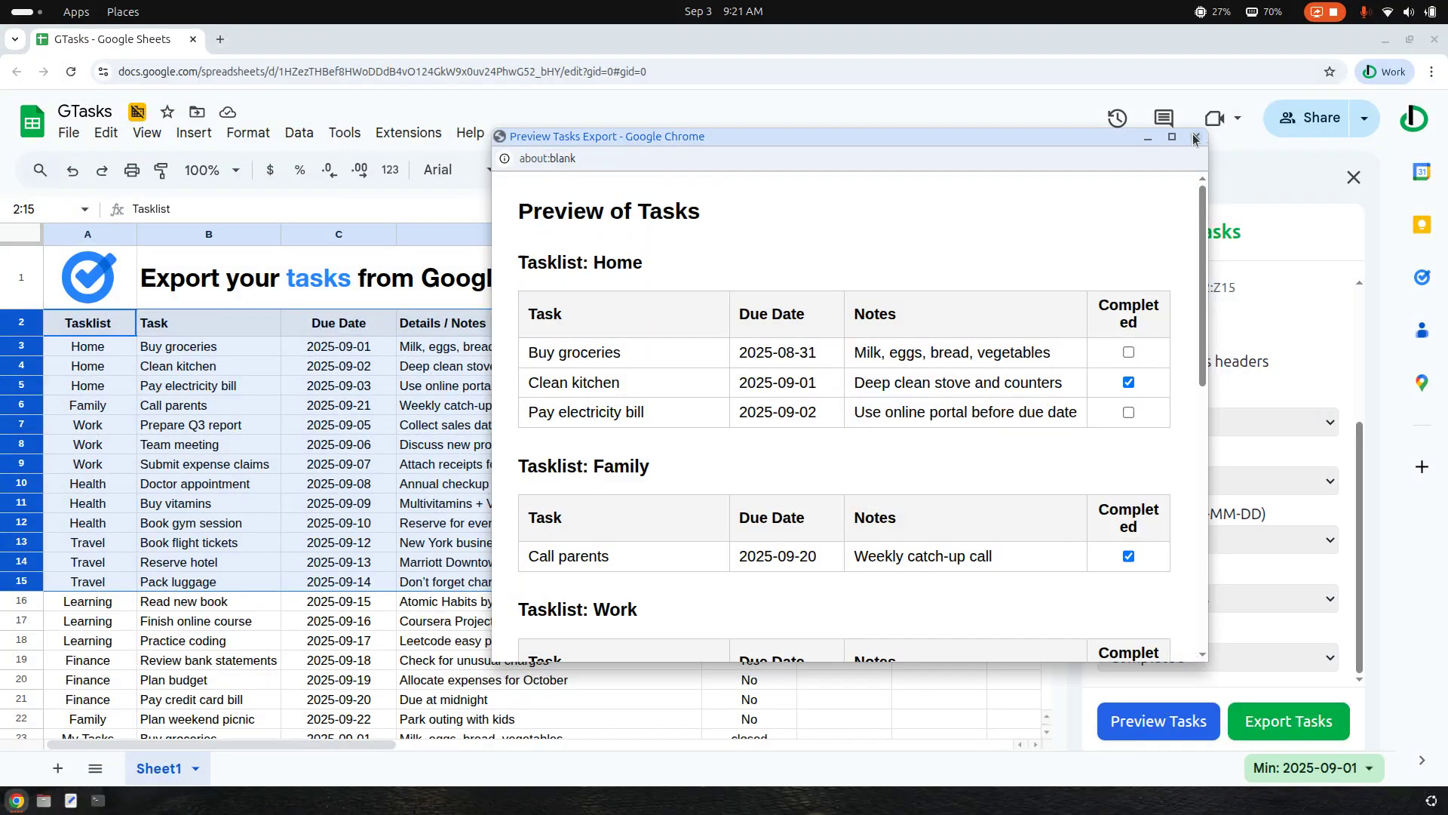
click(1195, 138)
Export the mapped tasks to Google Tasks as new tasklists and confirm the export
click(1310, 723)
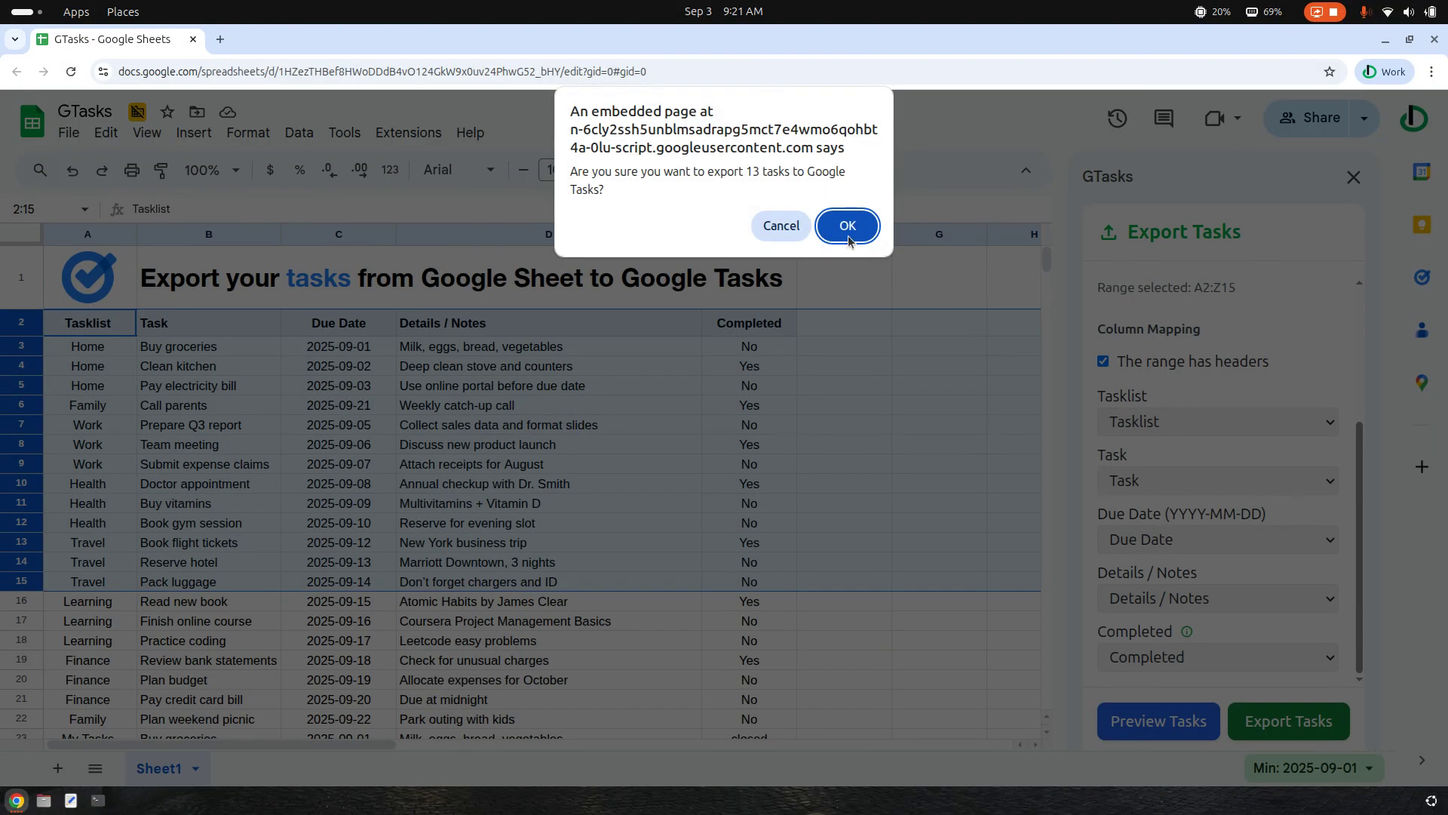
click(848, 226)
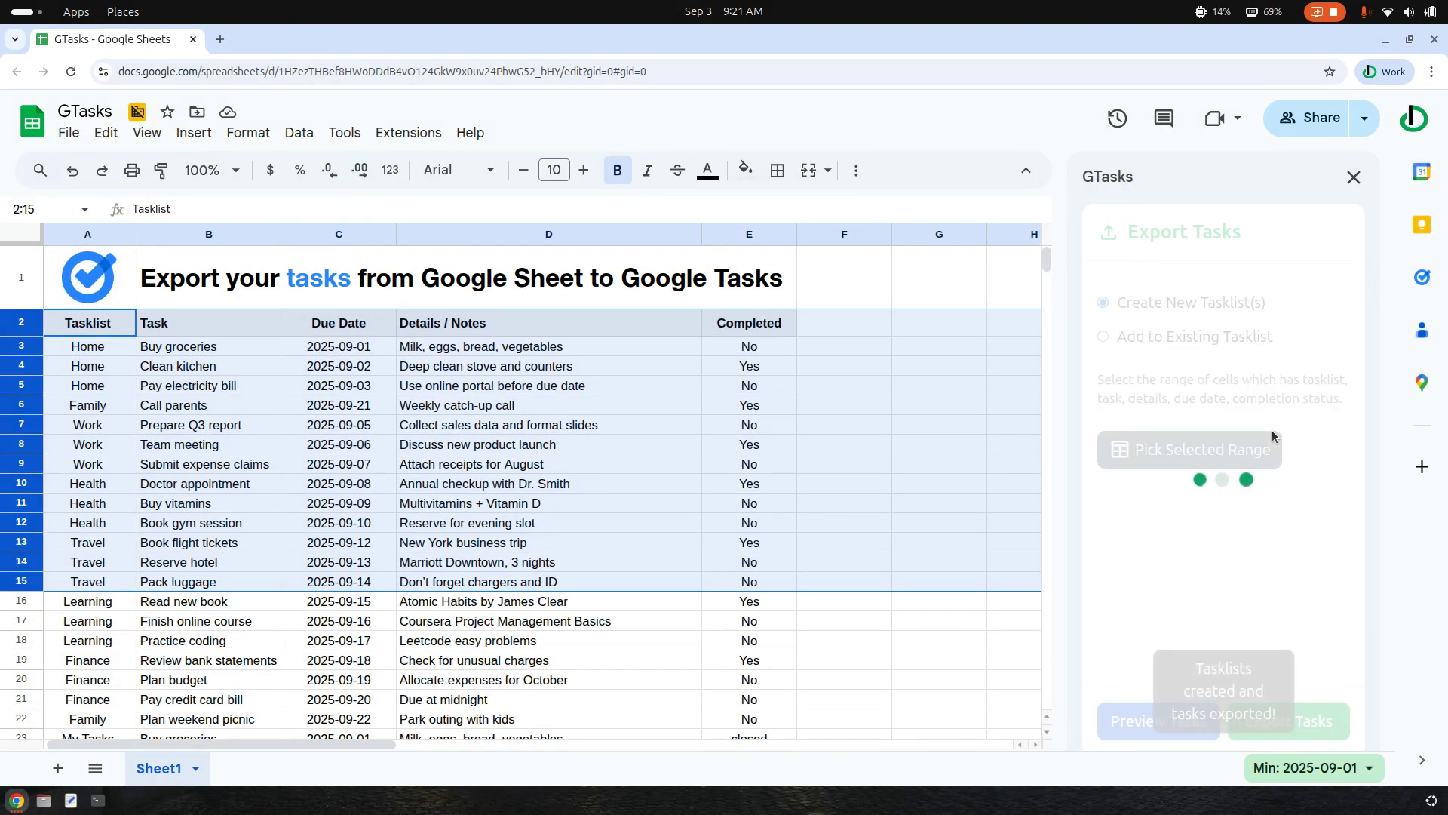
Review the exported tasks in the Home, Family and Work lists of Google Tasks
click(1423, 279)
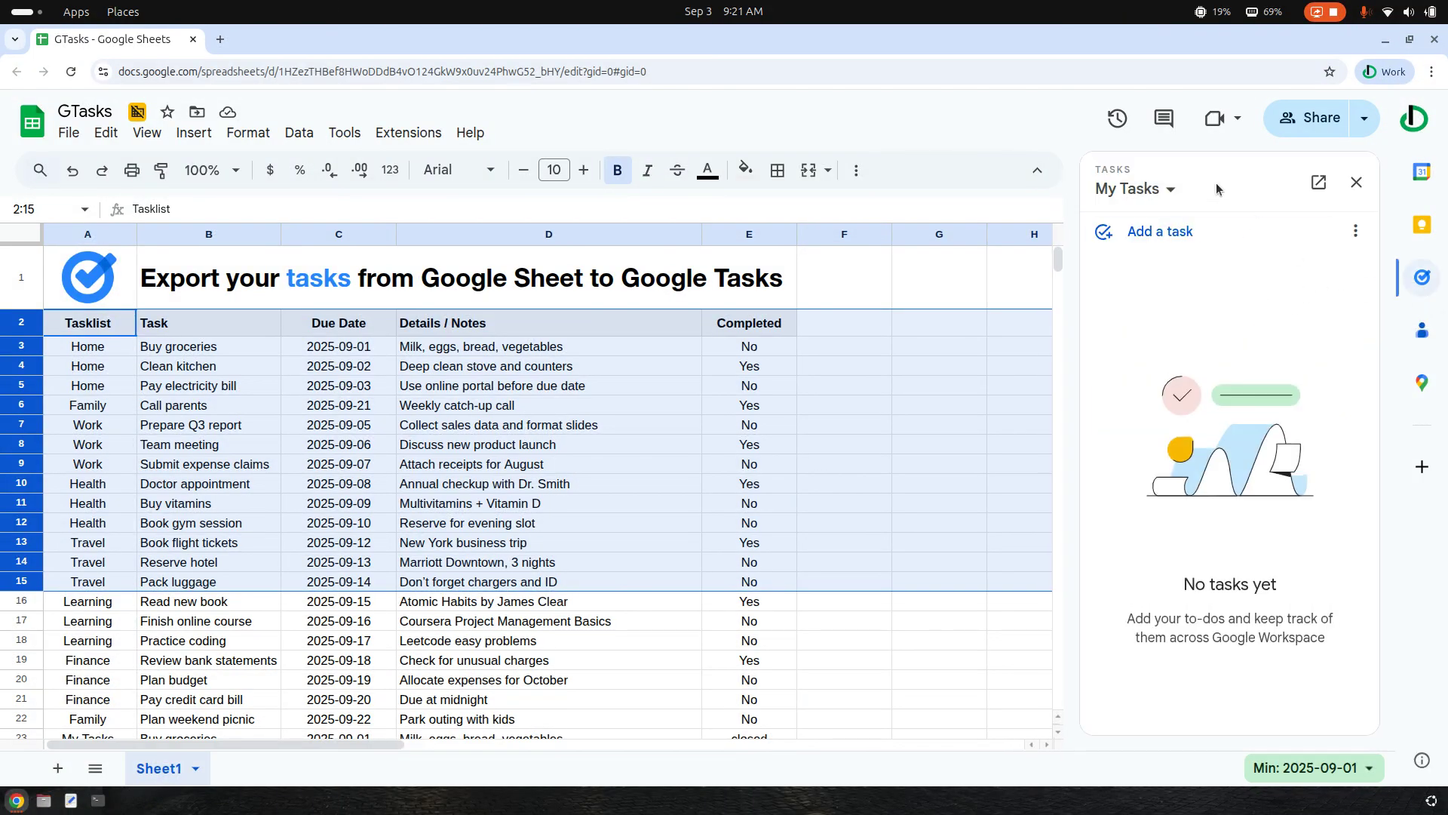
click(1155, 190)
click(1251, 308)
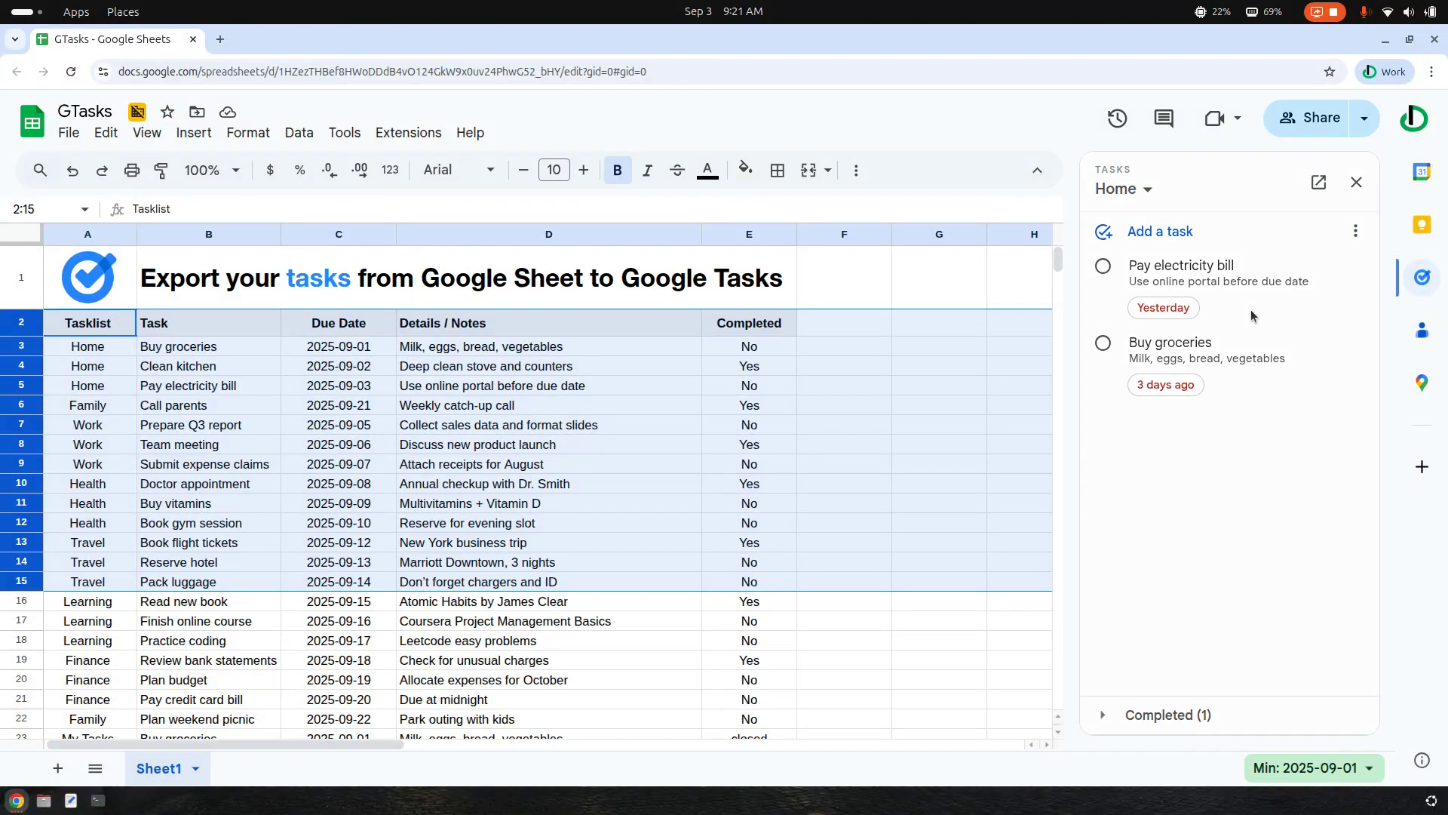
click(1156, 186)
click(1162, 333)
click(1139, 188)
click(1162, 365)
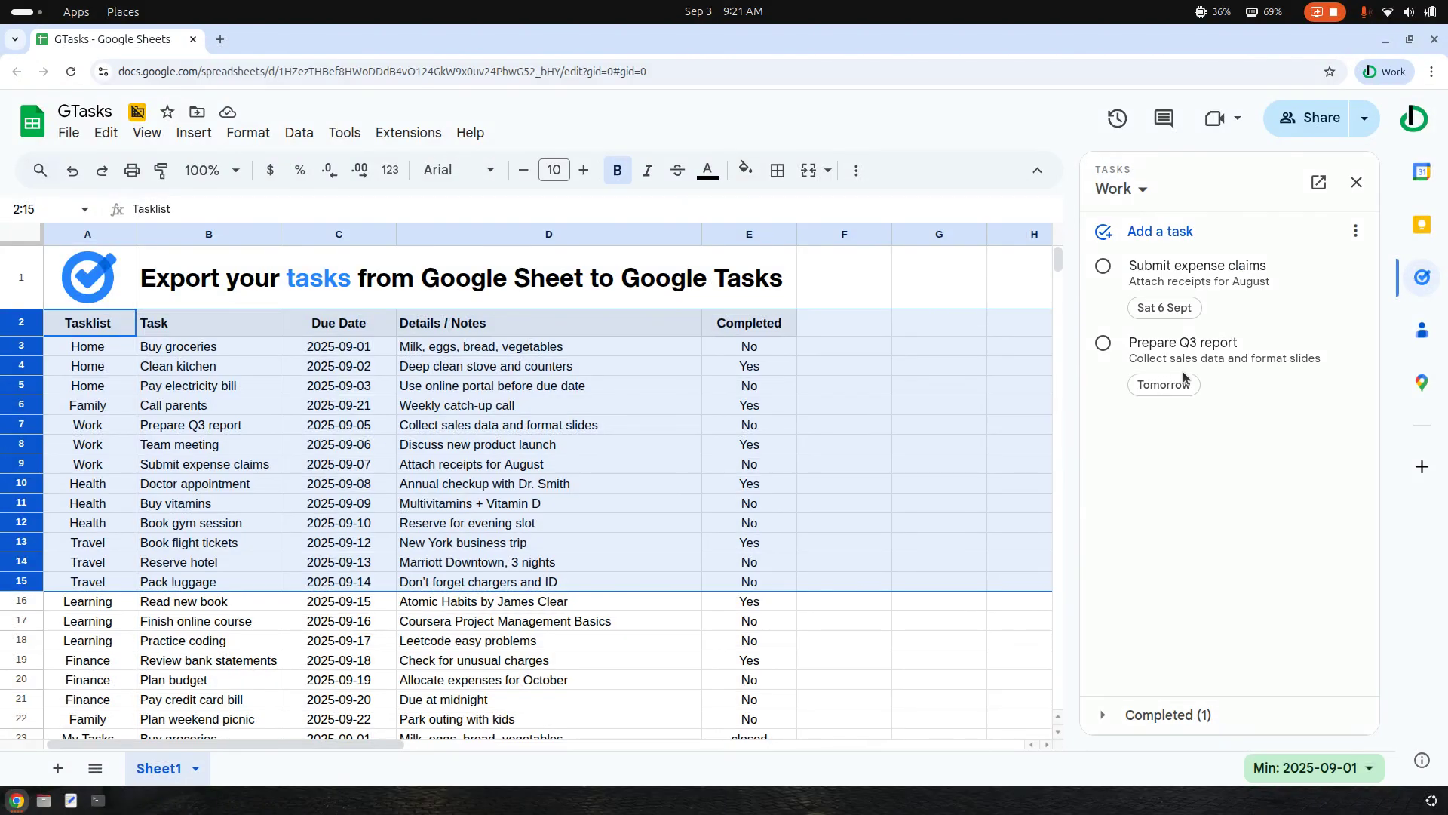
Review the Health and Travel lists, switch back to My Tasks, and close Google Tasks
click(1139, 188)
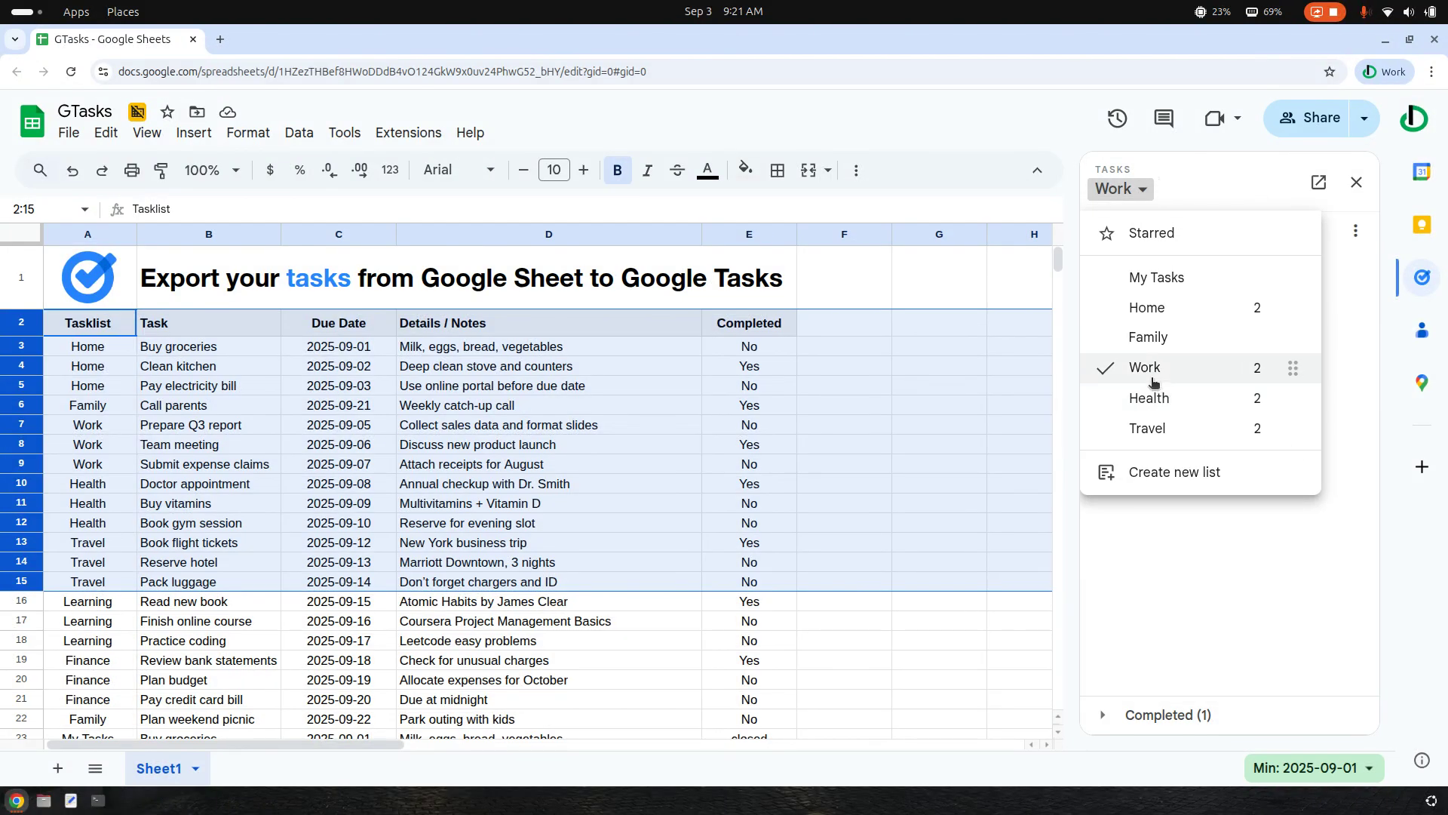
click(1166, 399)
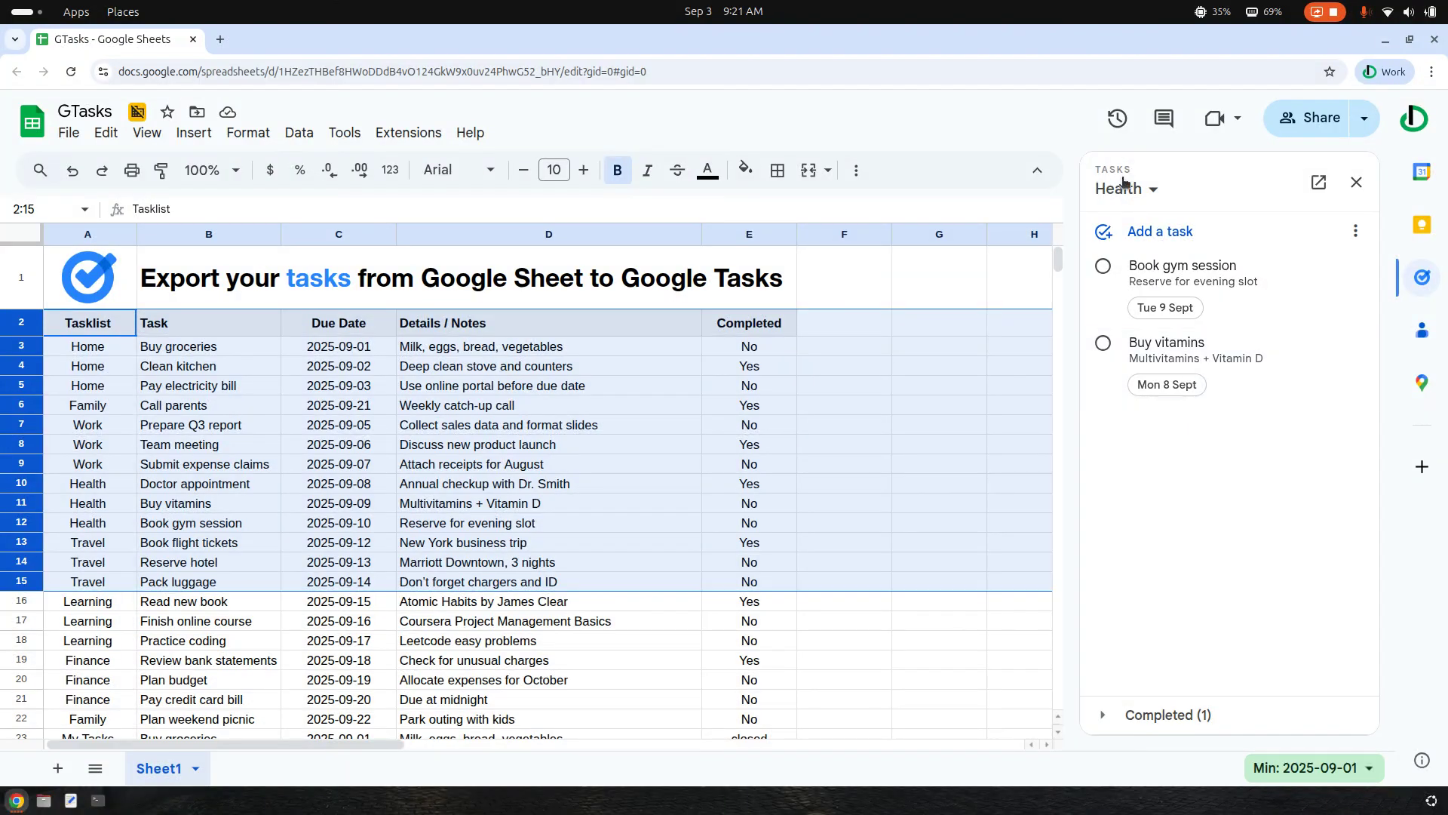
click(1125, 187)
click(1169, 431)
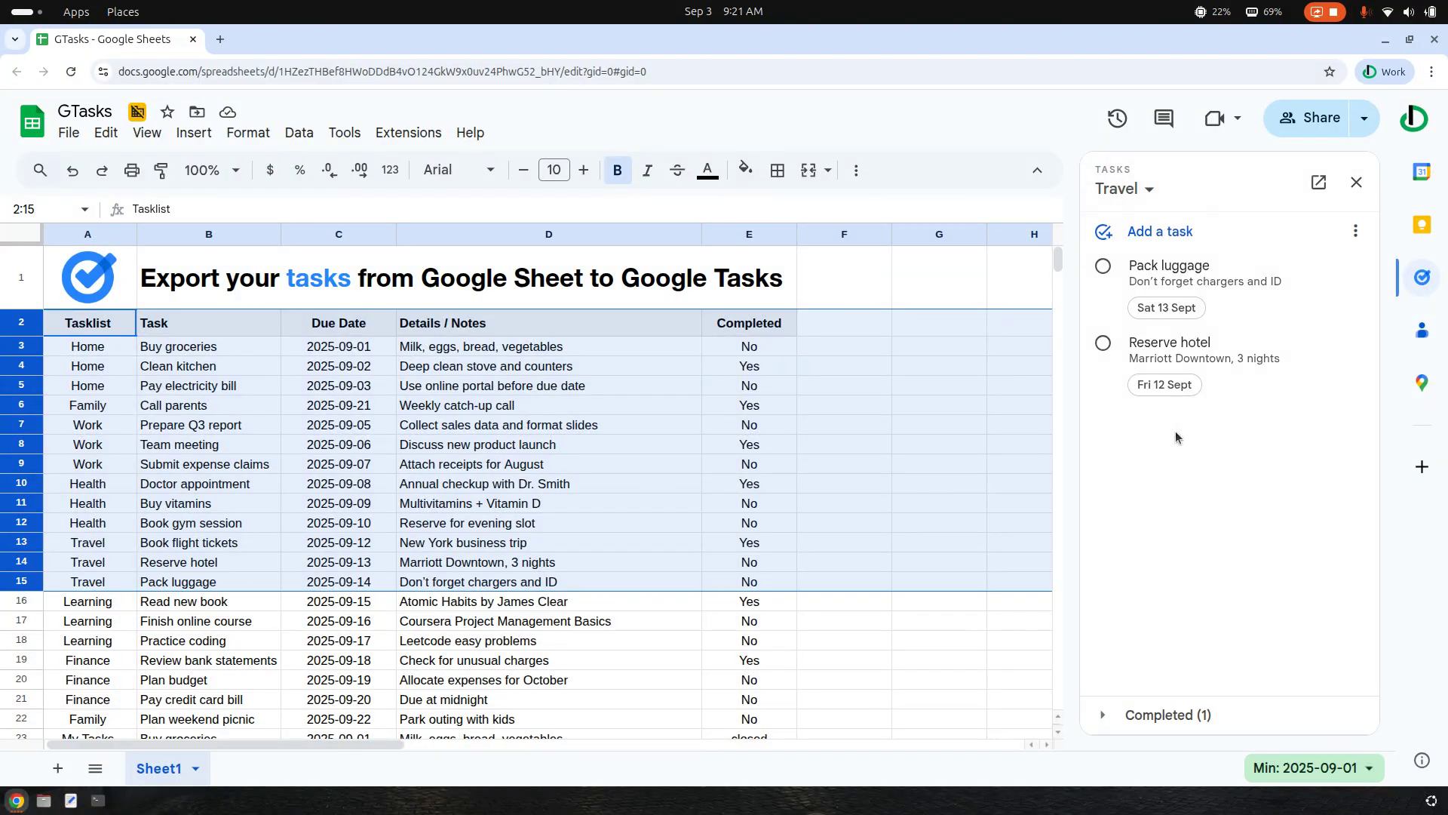
click(1128, 189)
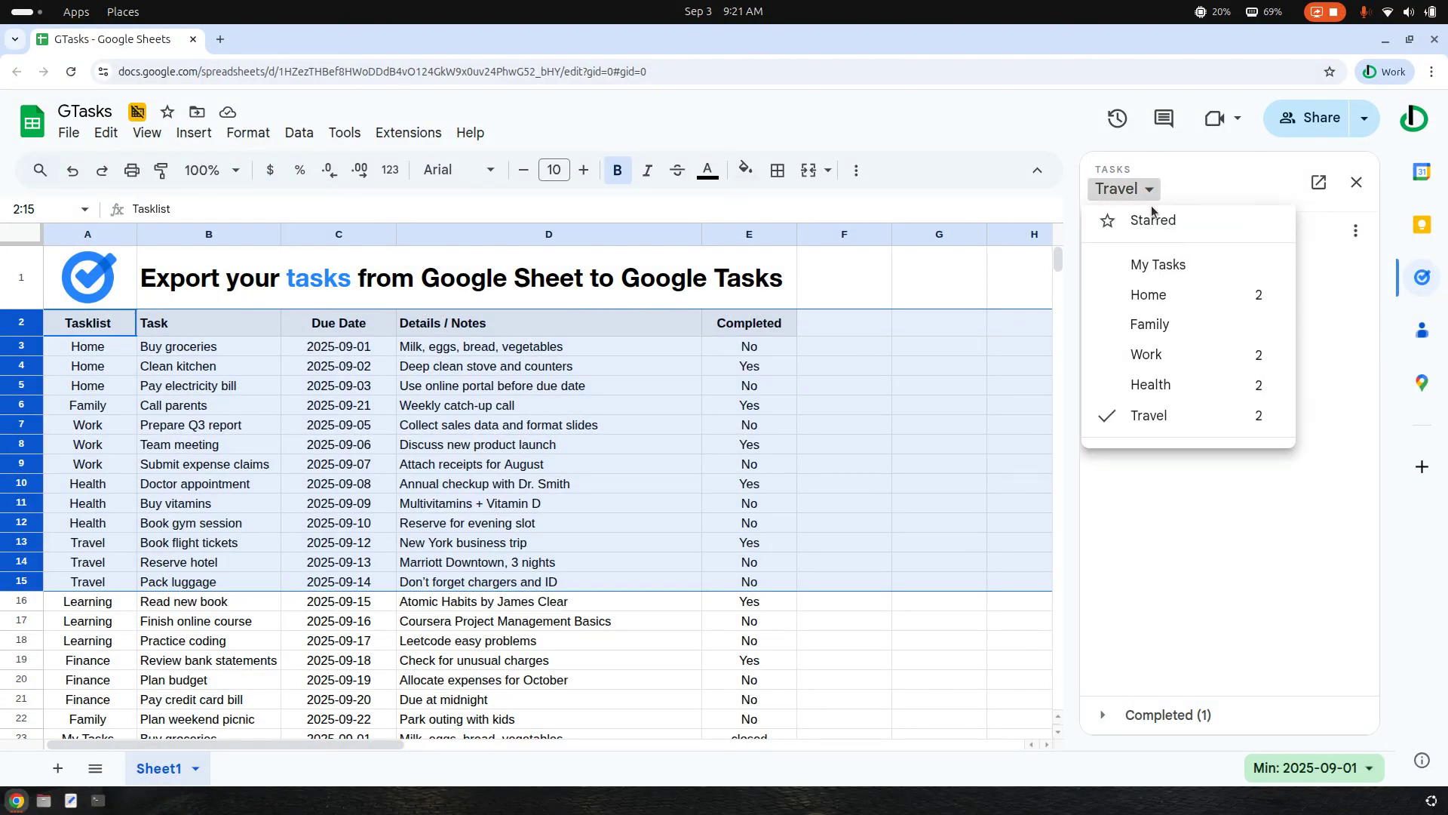
click(1168, 279)
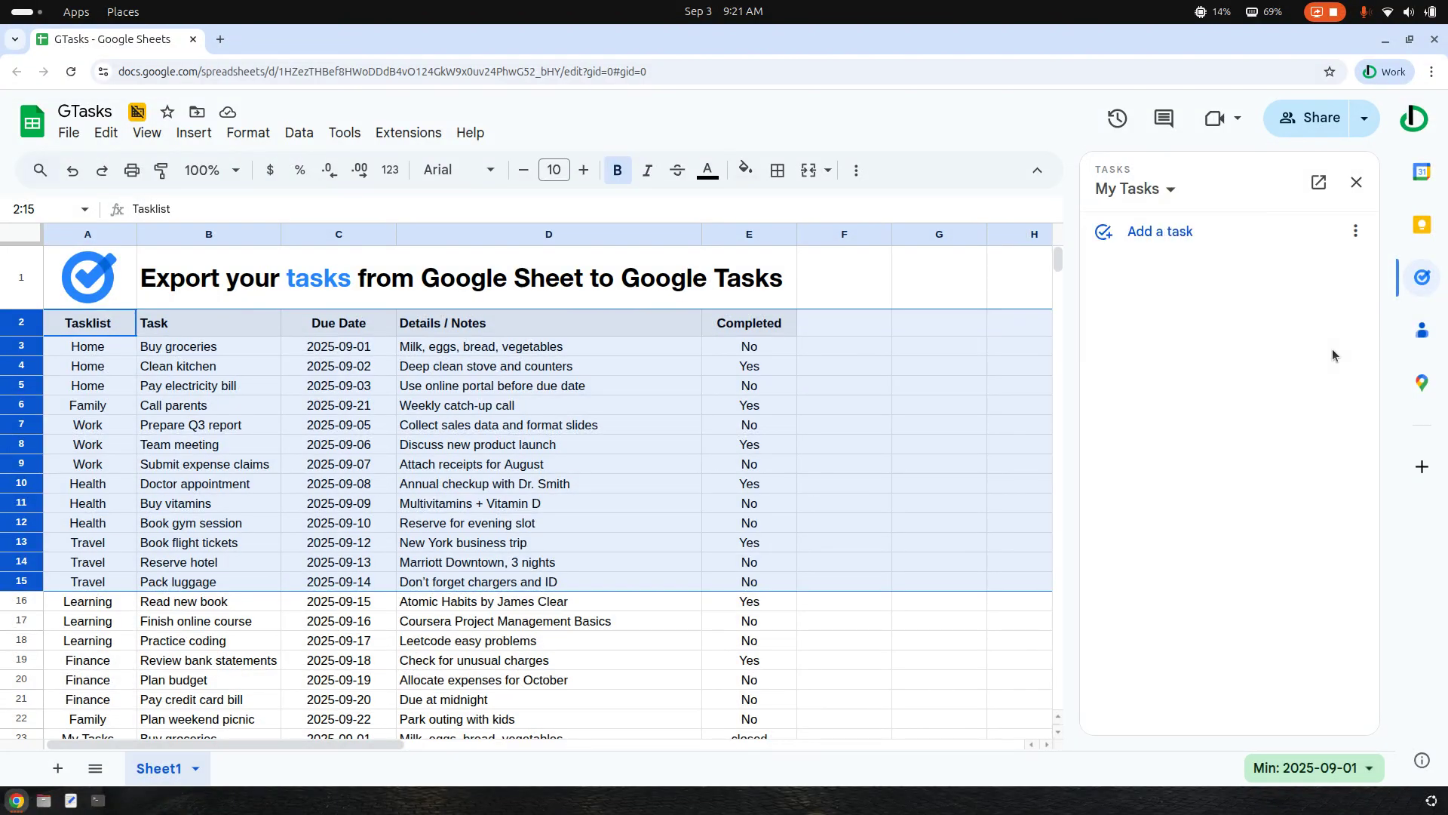
click(1356, 182)
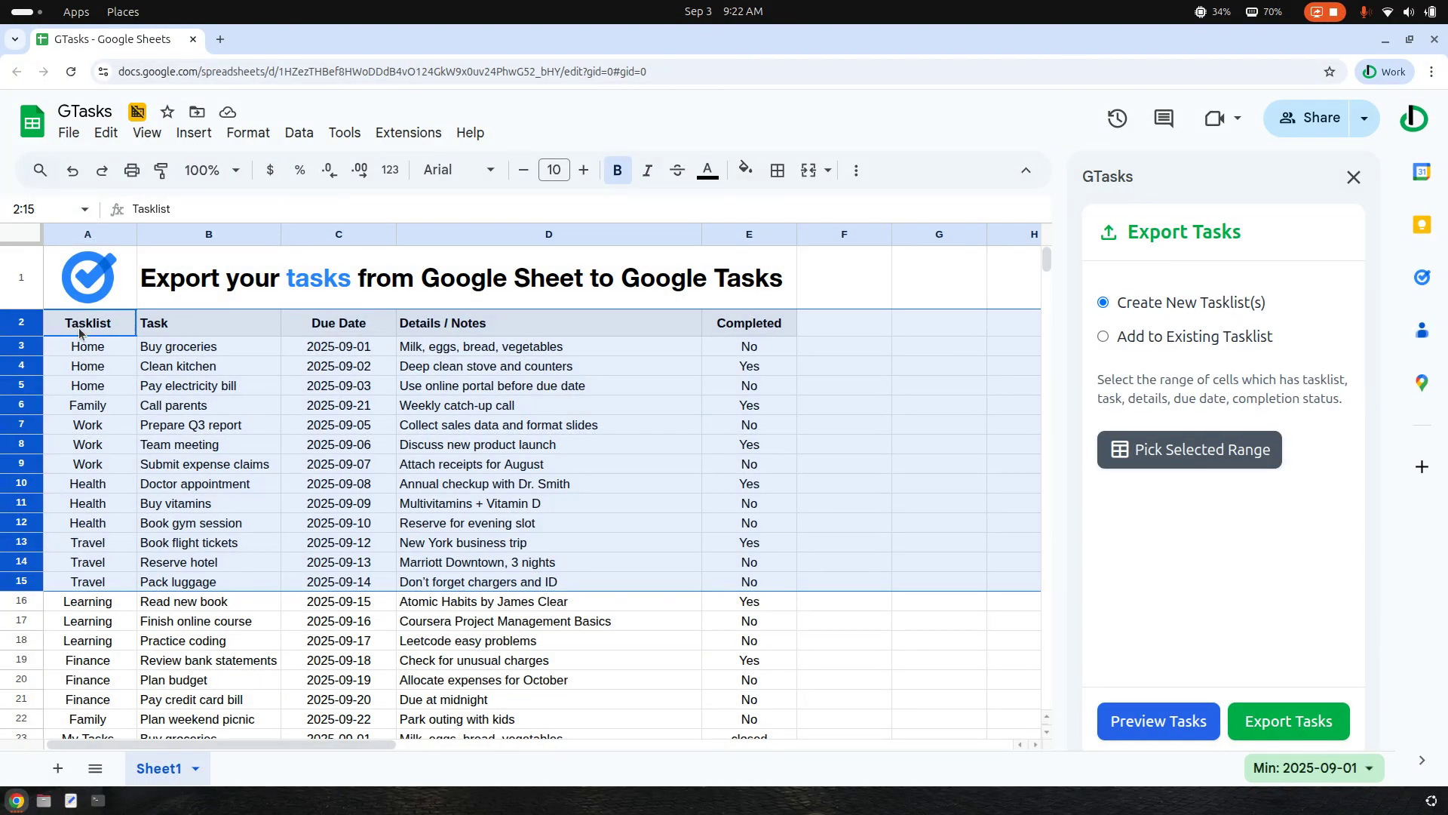
Switch the export to an existing tasklist, choose My Tasks, and pick the selected rows 2 to 15 as its range
click(1139, 339)
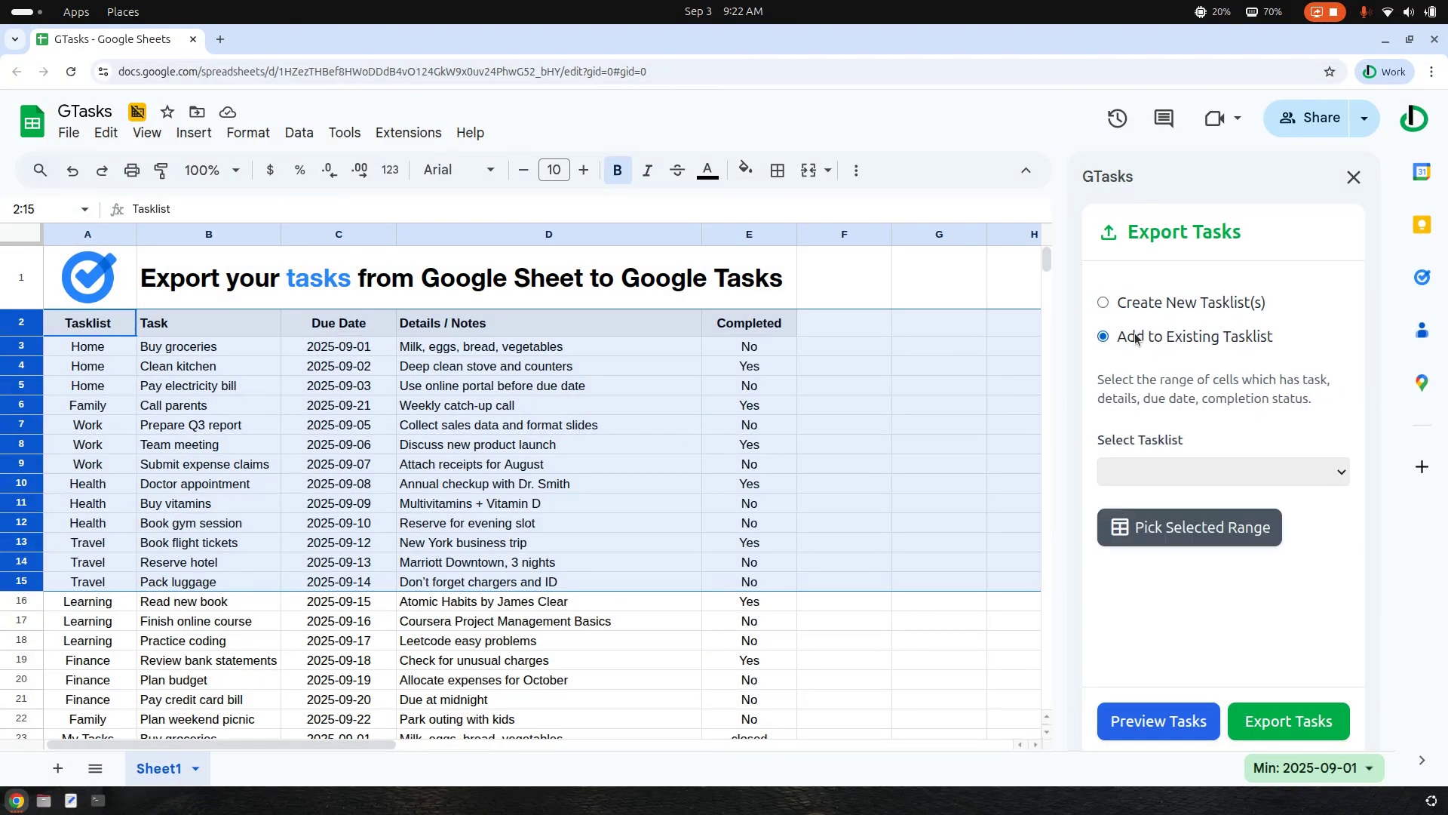
click(1186, 469)
click(1249, 522)
click(1210, 541)
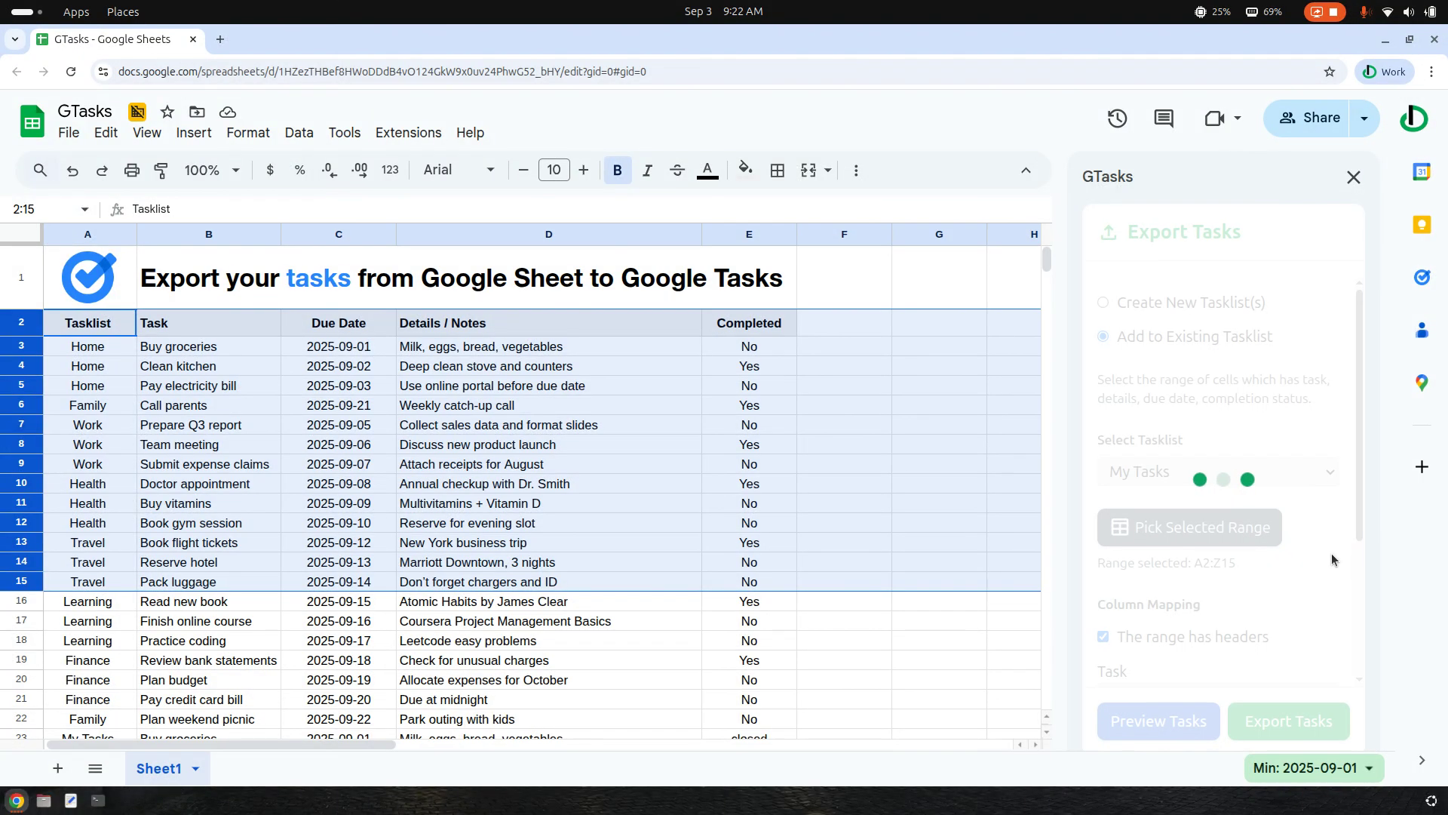
Map the Task, Due Date, Details / Notes and Completed fields to the range's columns of the same names
scroll(1284, 552, down, 1)
scroll(1283, 558, down, 5)
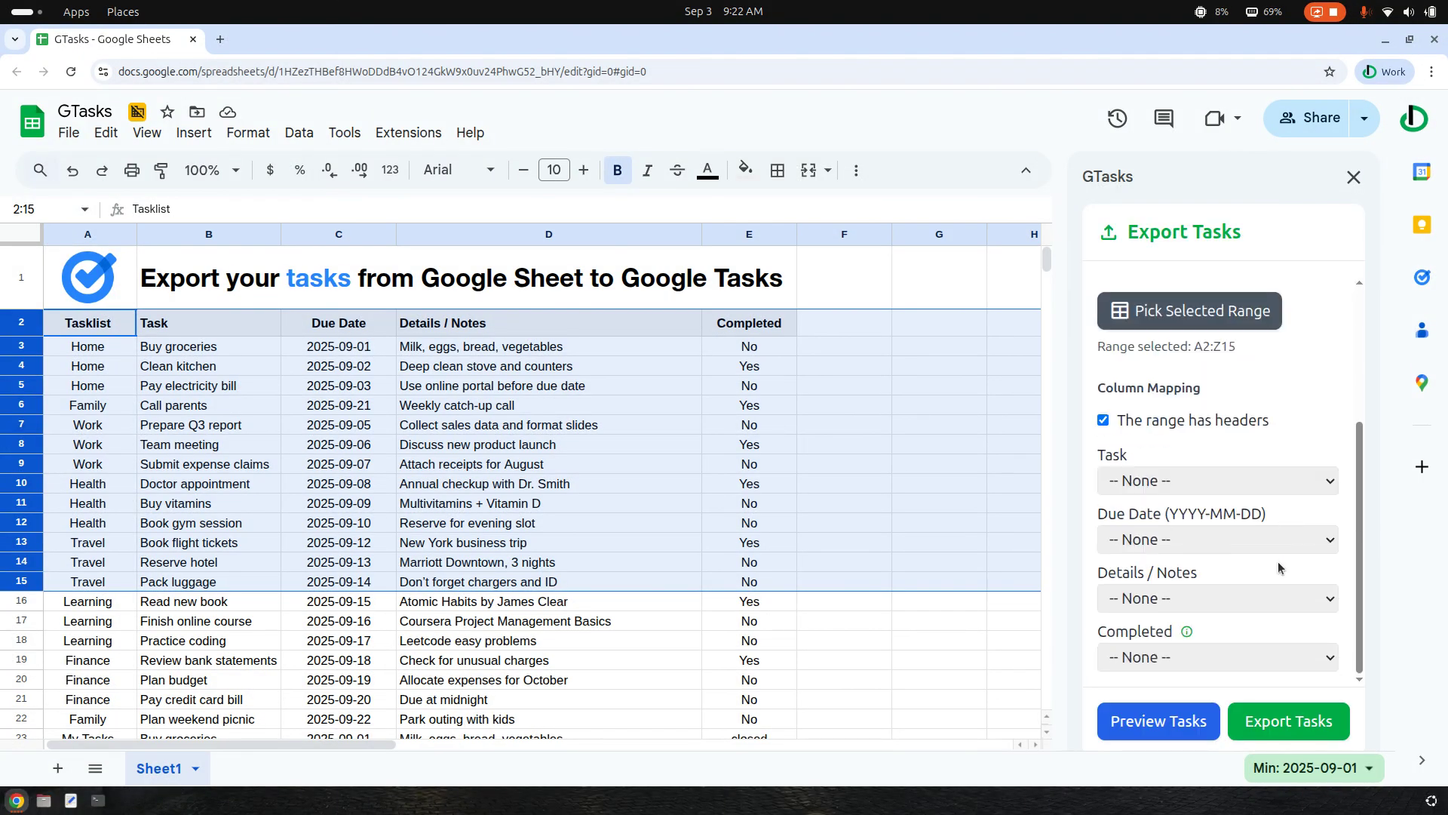
click(1187, 483)
click(1132, 84)
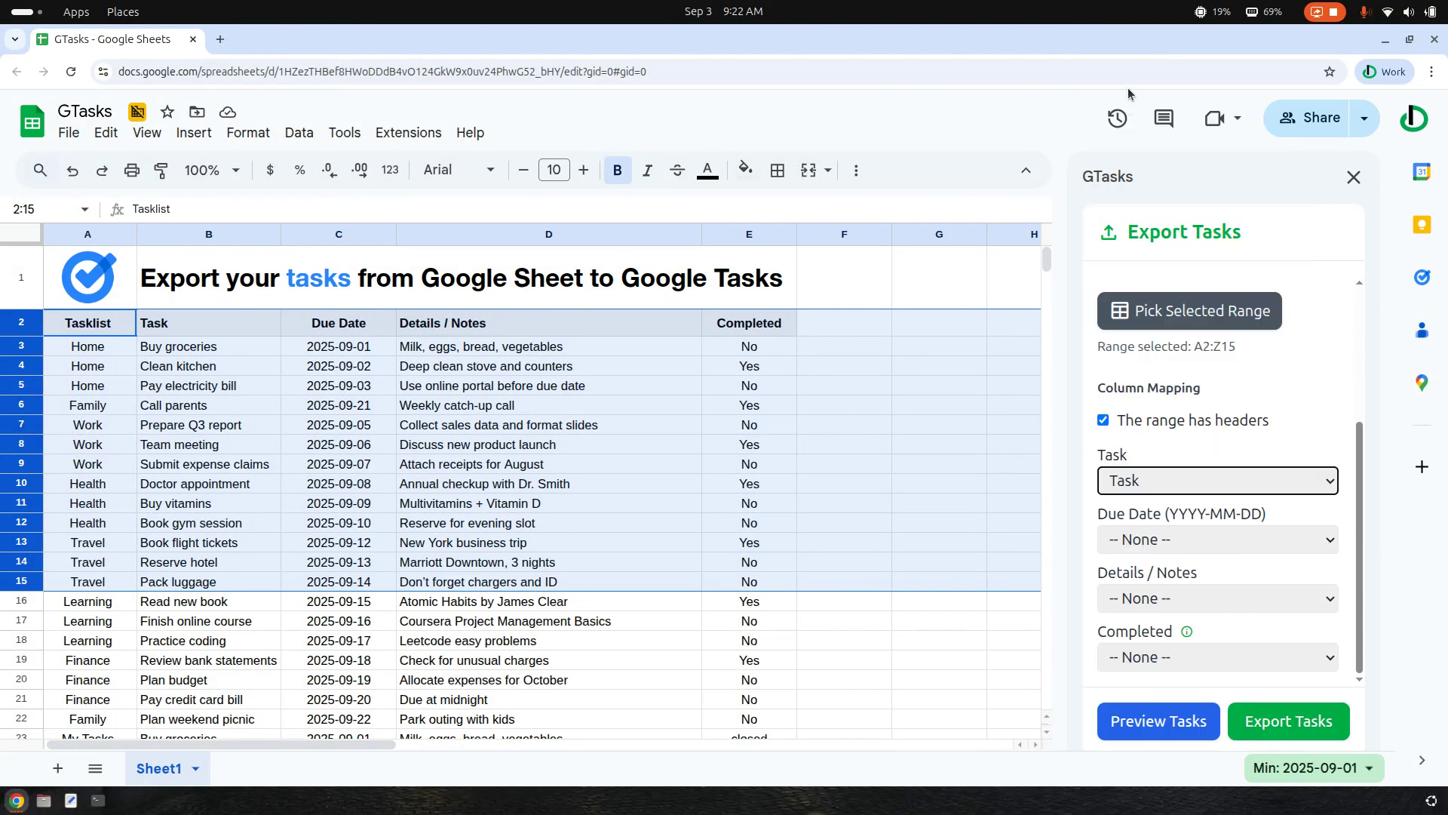
click(1182, 539)
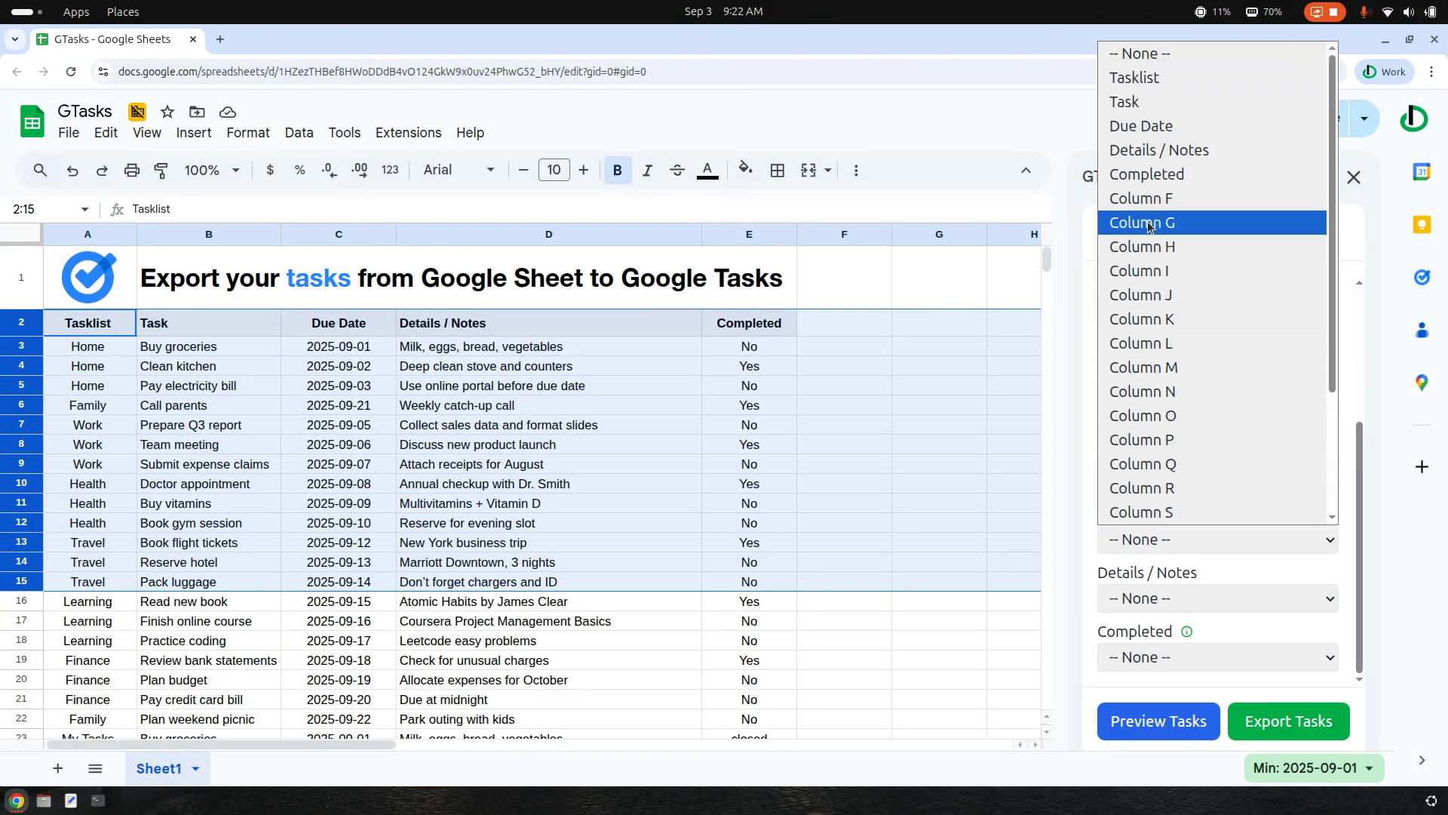
click(1150, 129)
click(1176, 545)
click(1176, 544)
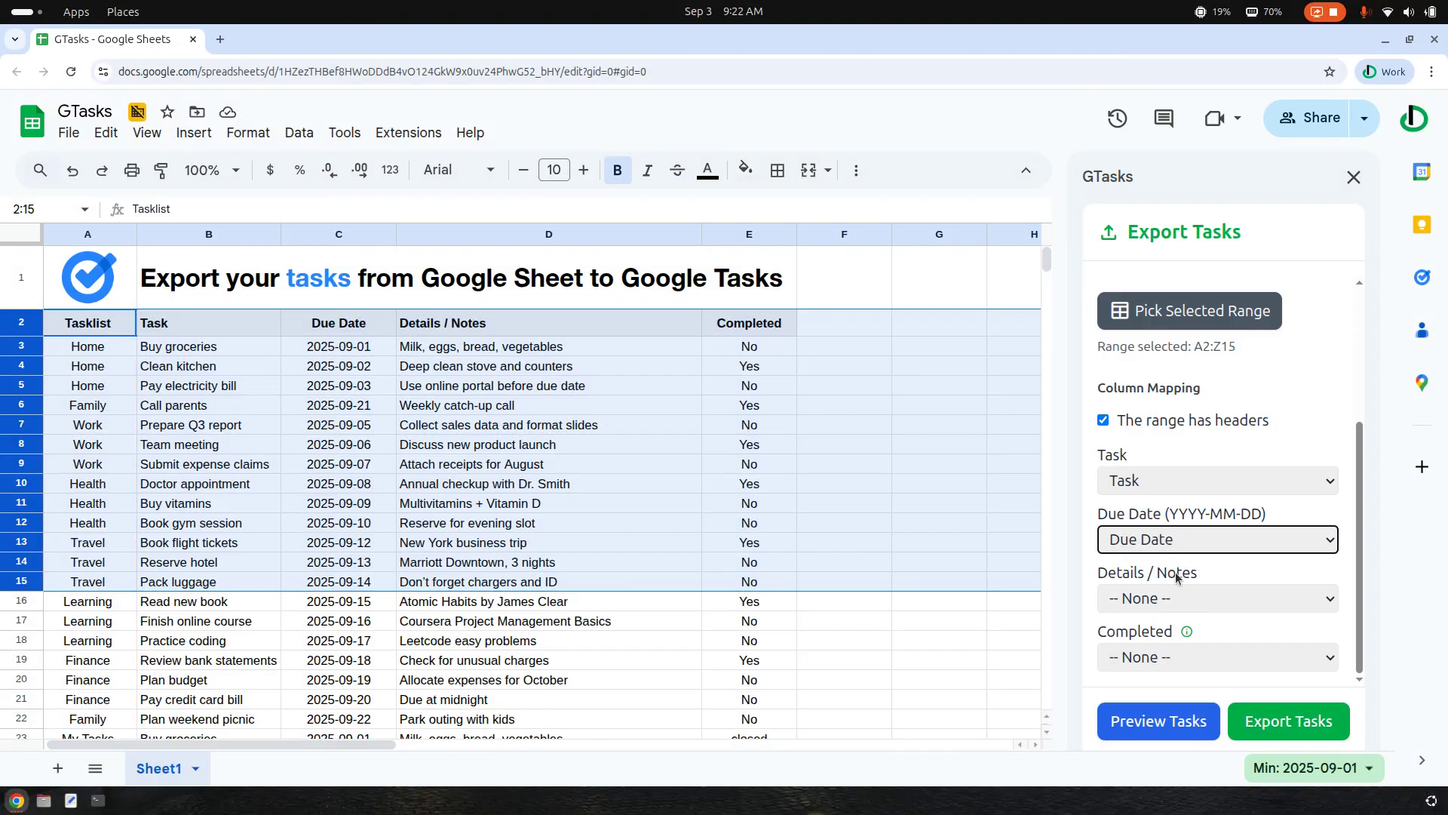
click(1165, 600)
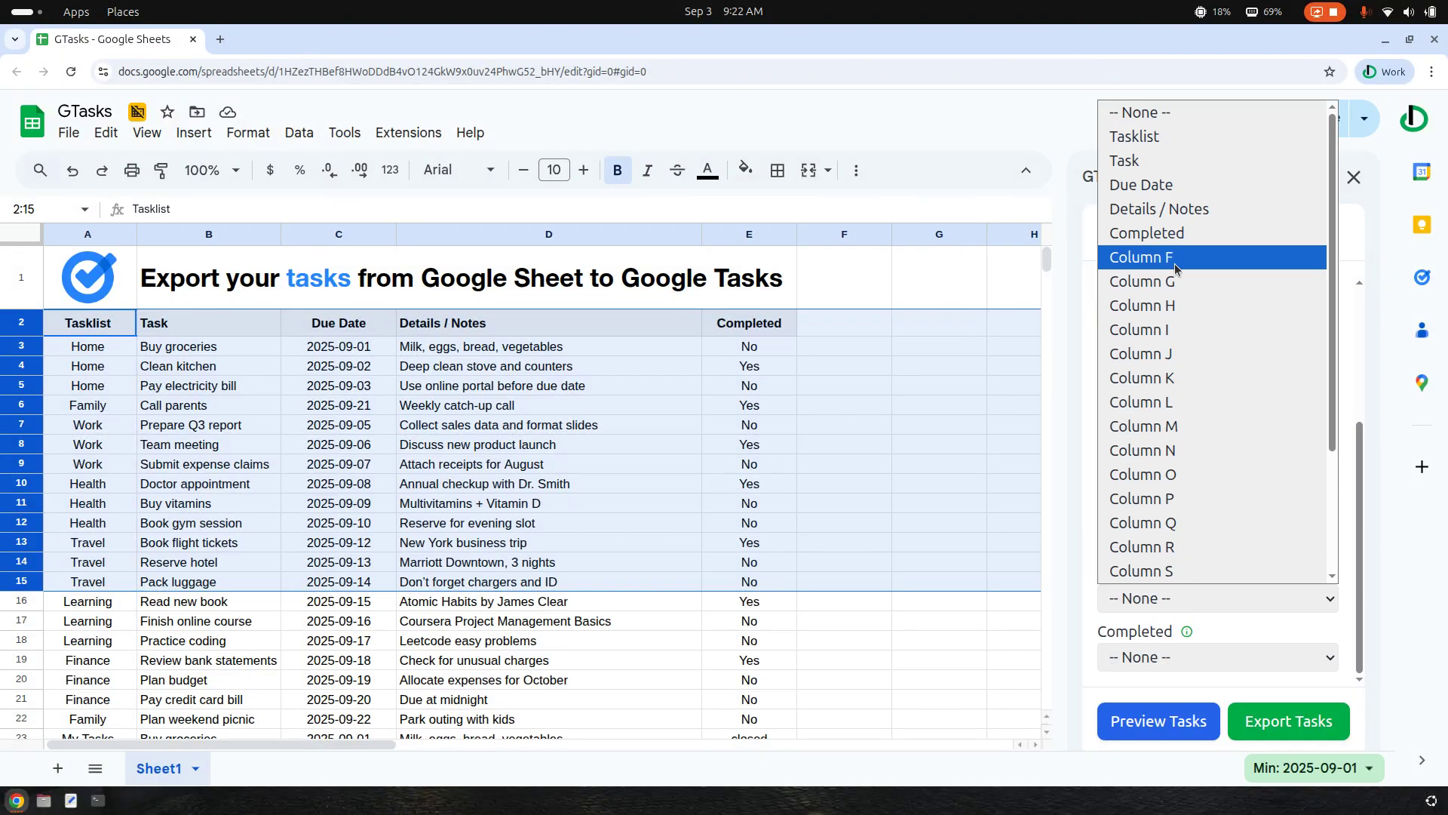
click(1170, 209)
click(1214, 663)
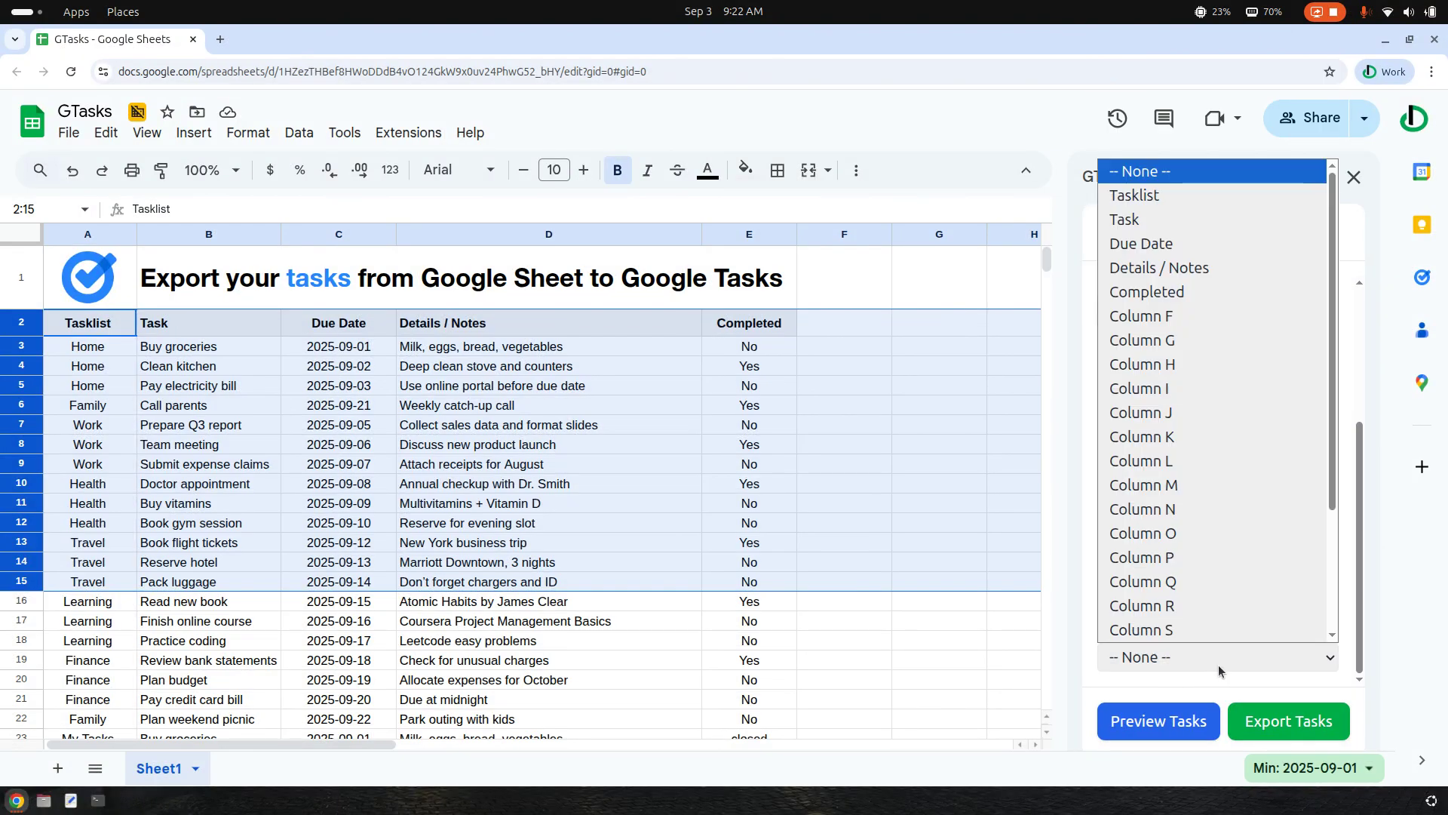
click(1189, 294)
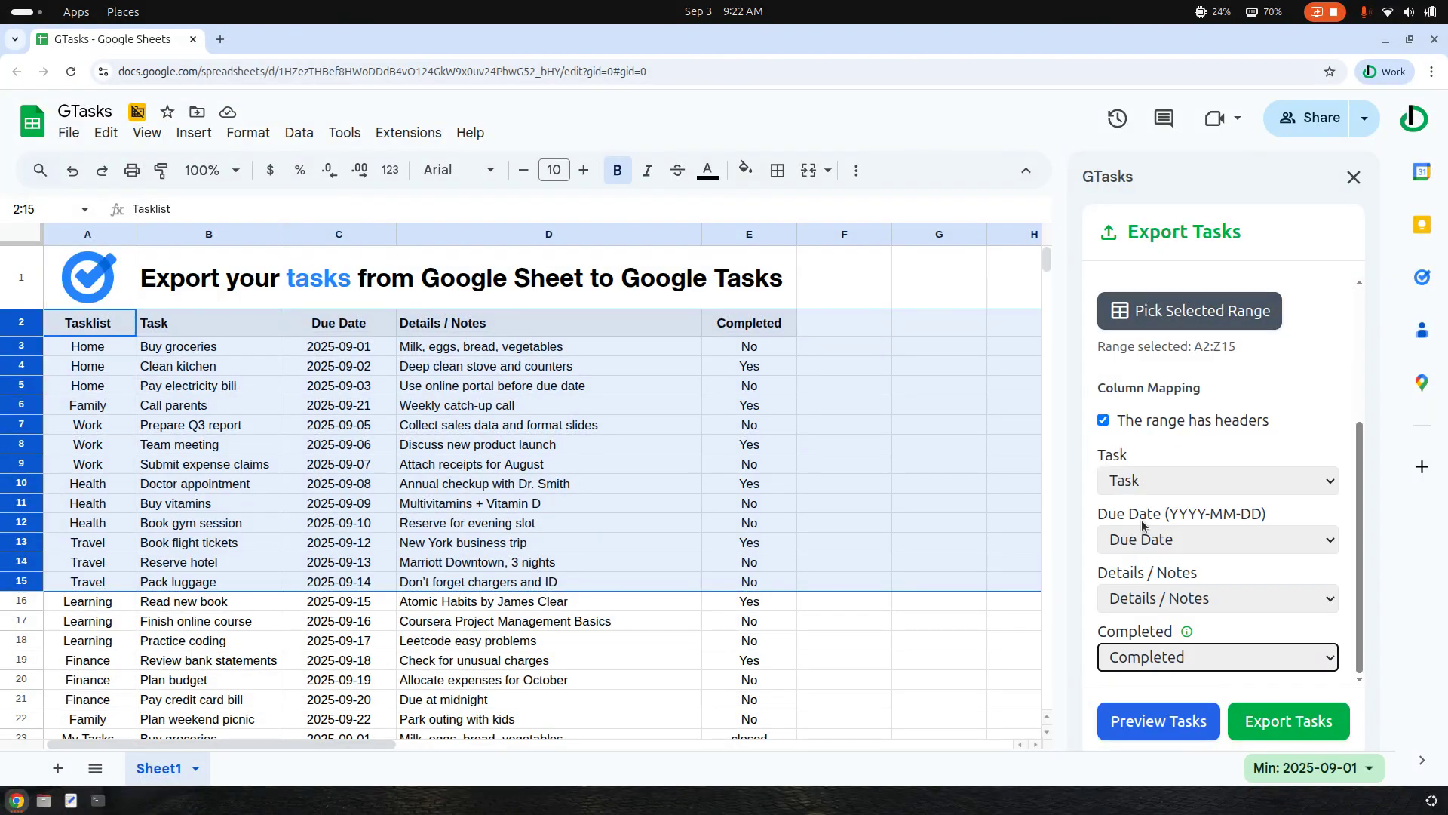
Preview the mapped tasks, then export them to the My Tasks list and confirm the export
click(1162, 720)
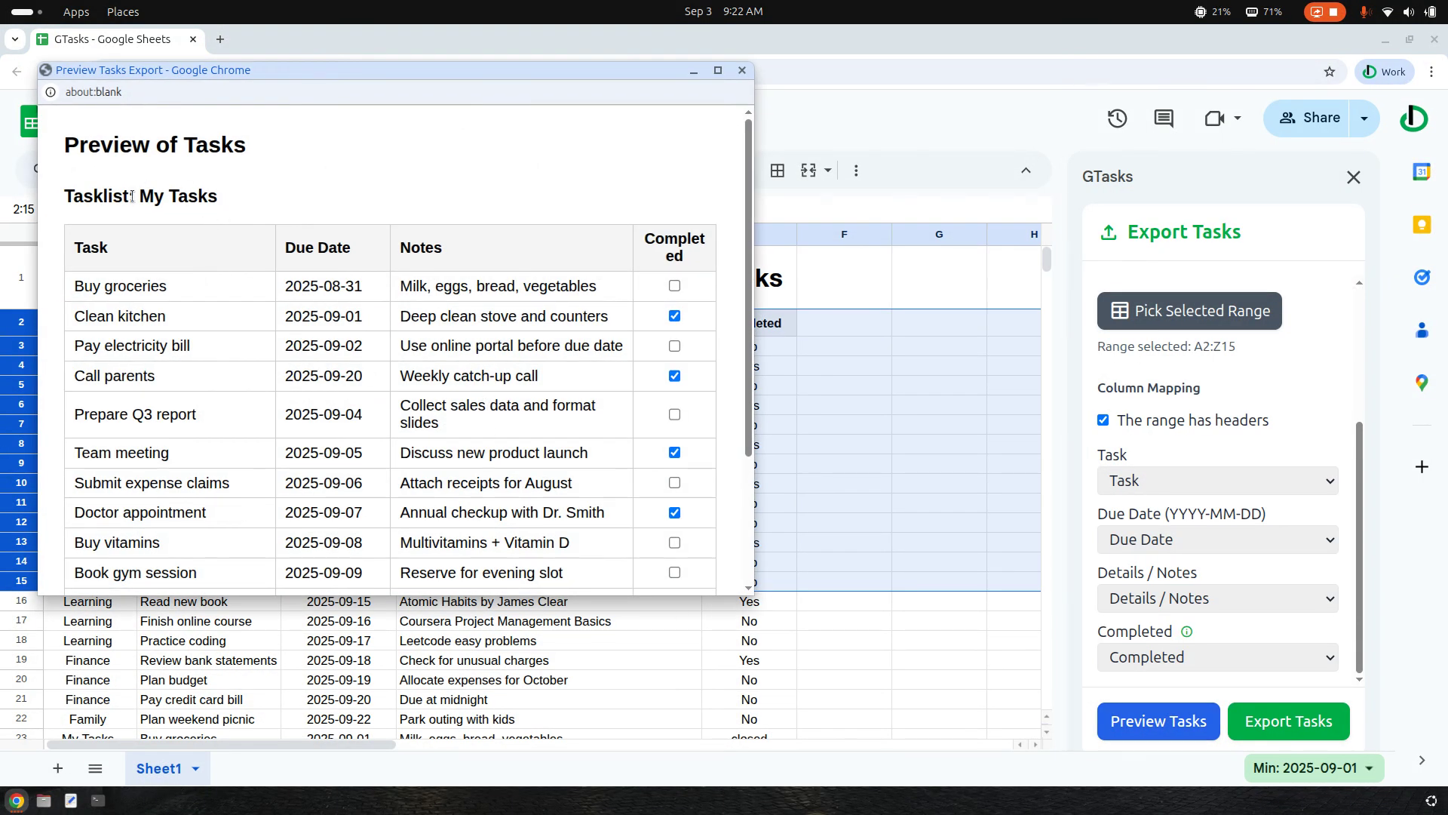
click(1292, 722)
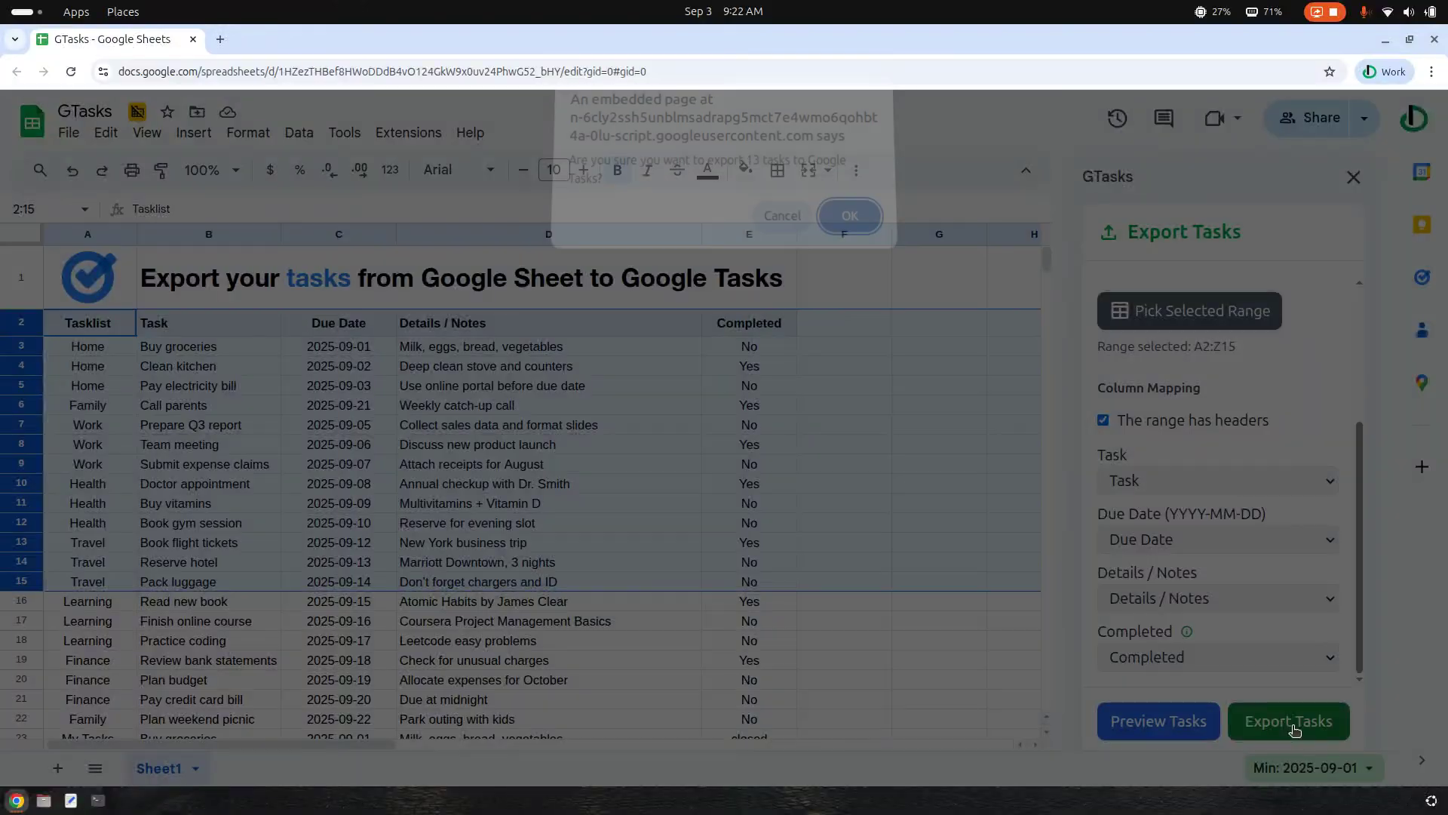
click(848, 221)
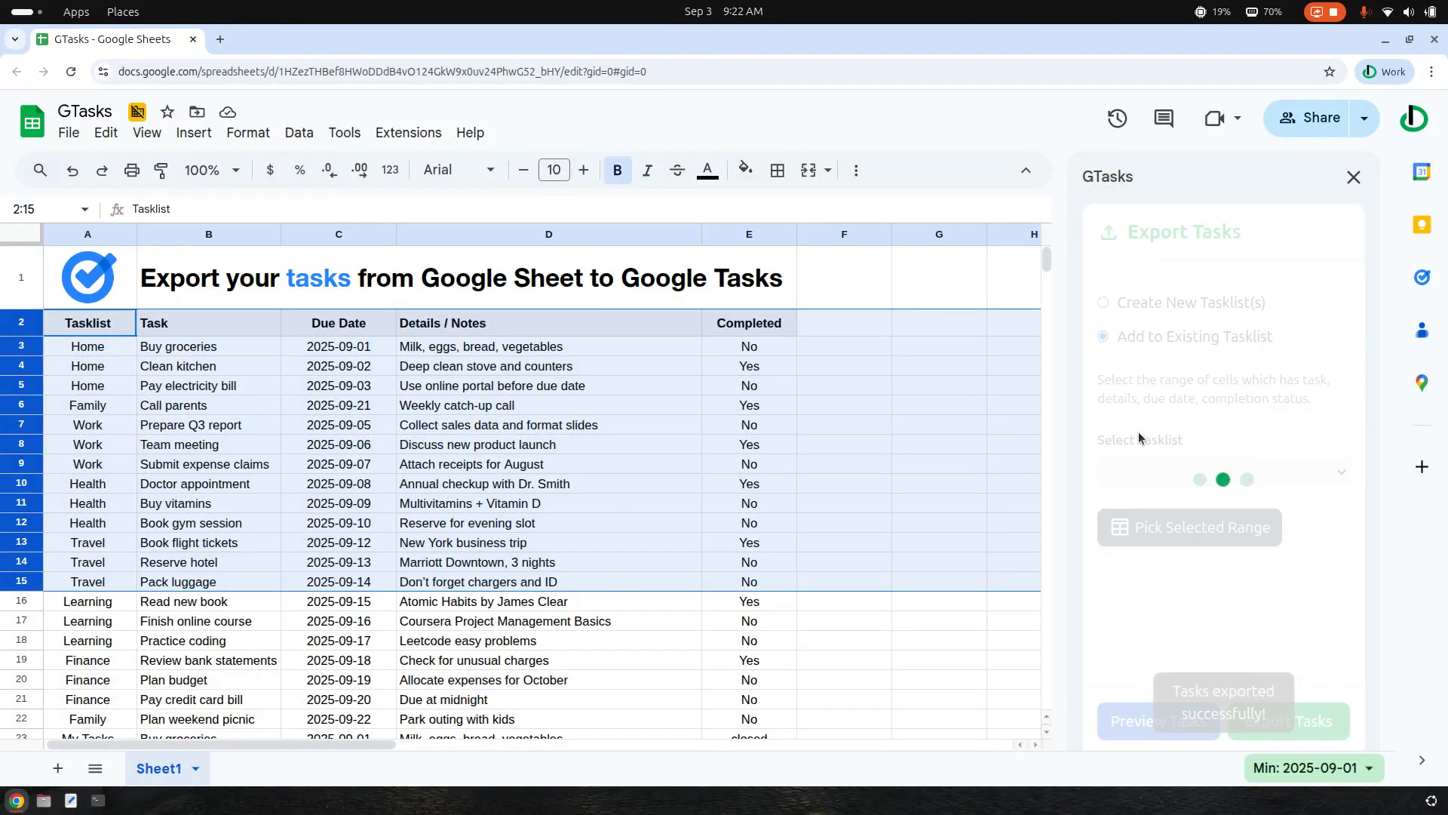
Review the exported tasks in the My Tasks list of Google Tasks, and close Google Tasks
click(1422, 277)
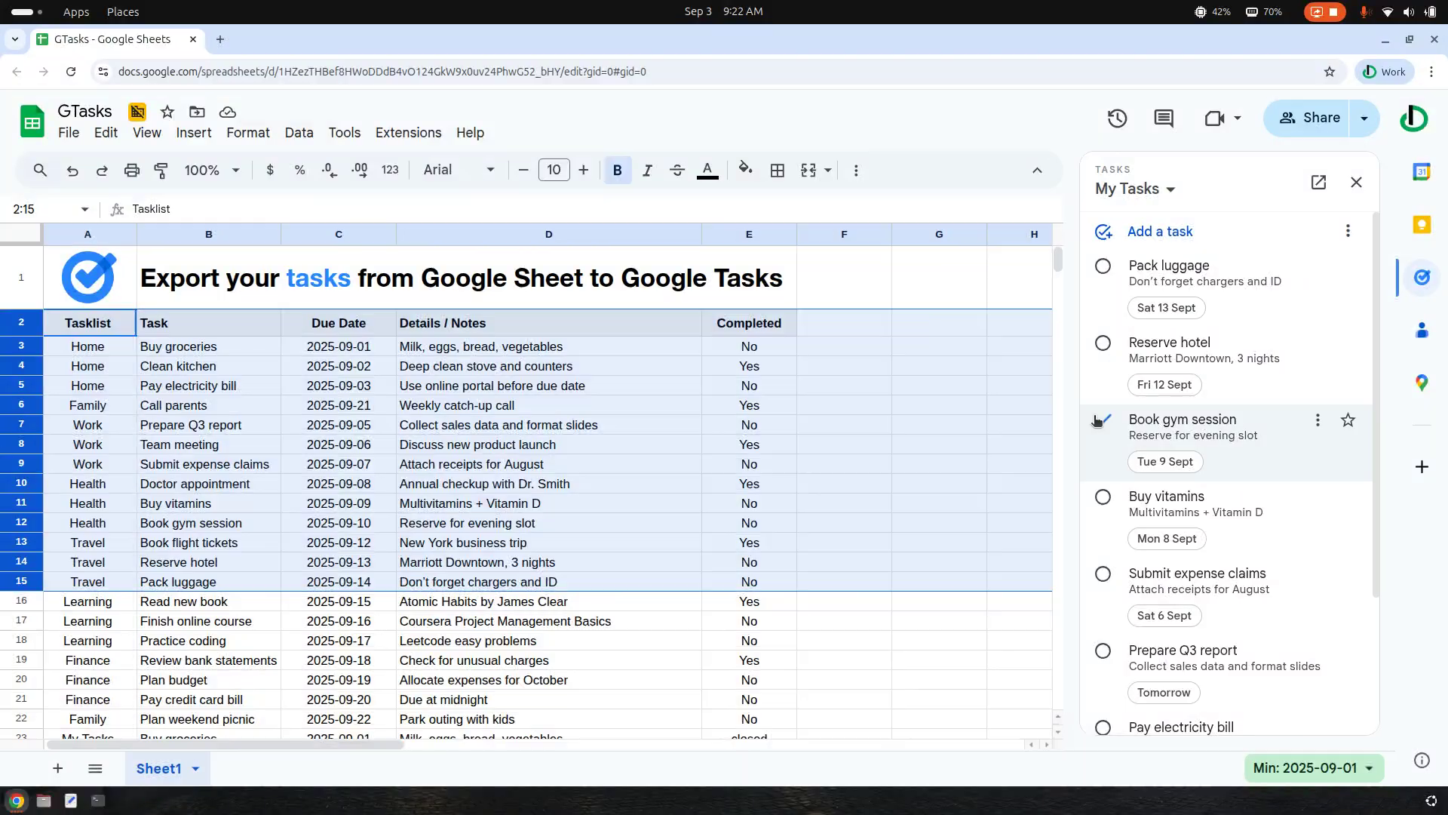
scroll(1192, 632, down, 3)
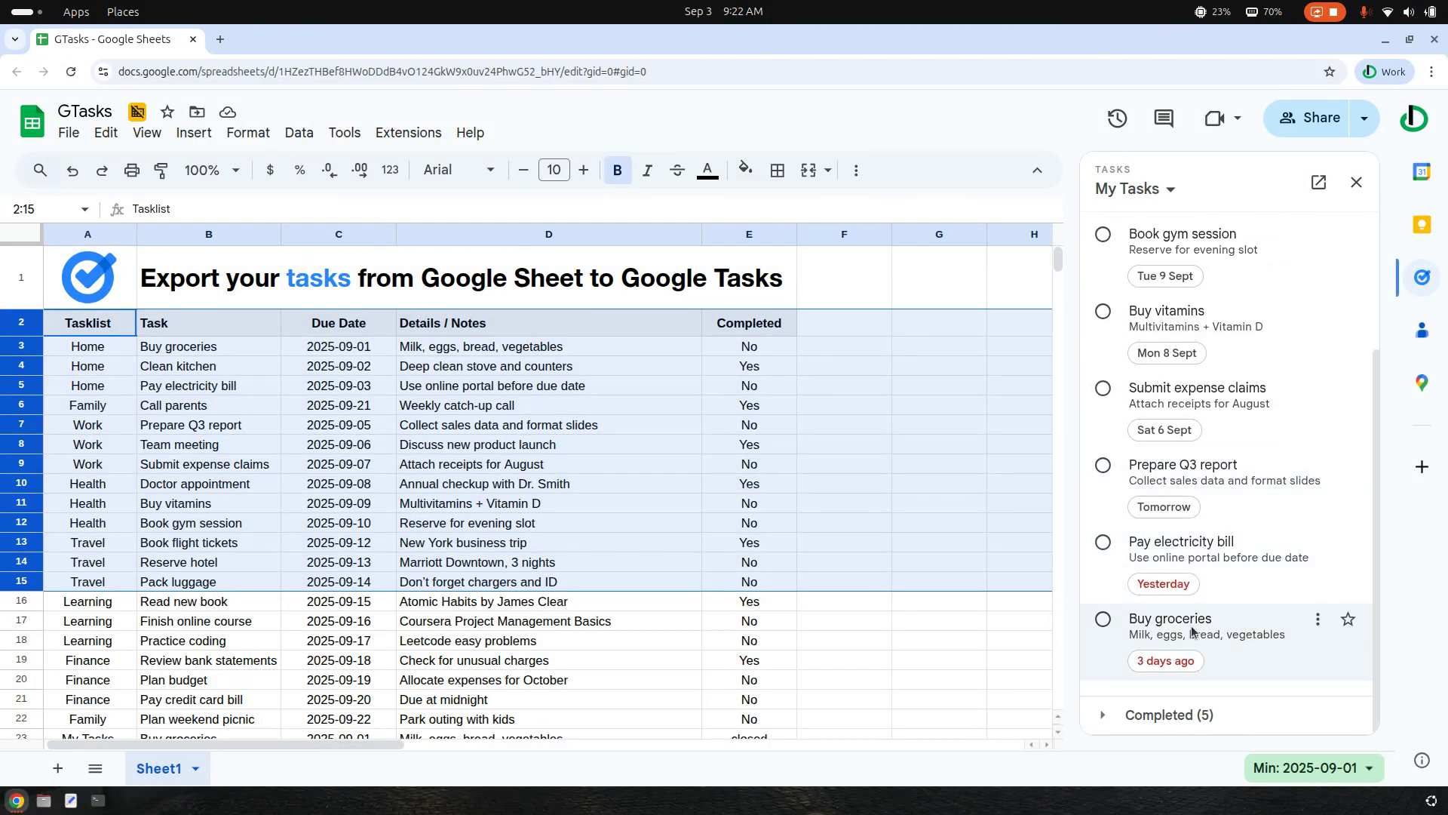
scroll(1245, 490, up, 5)
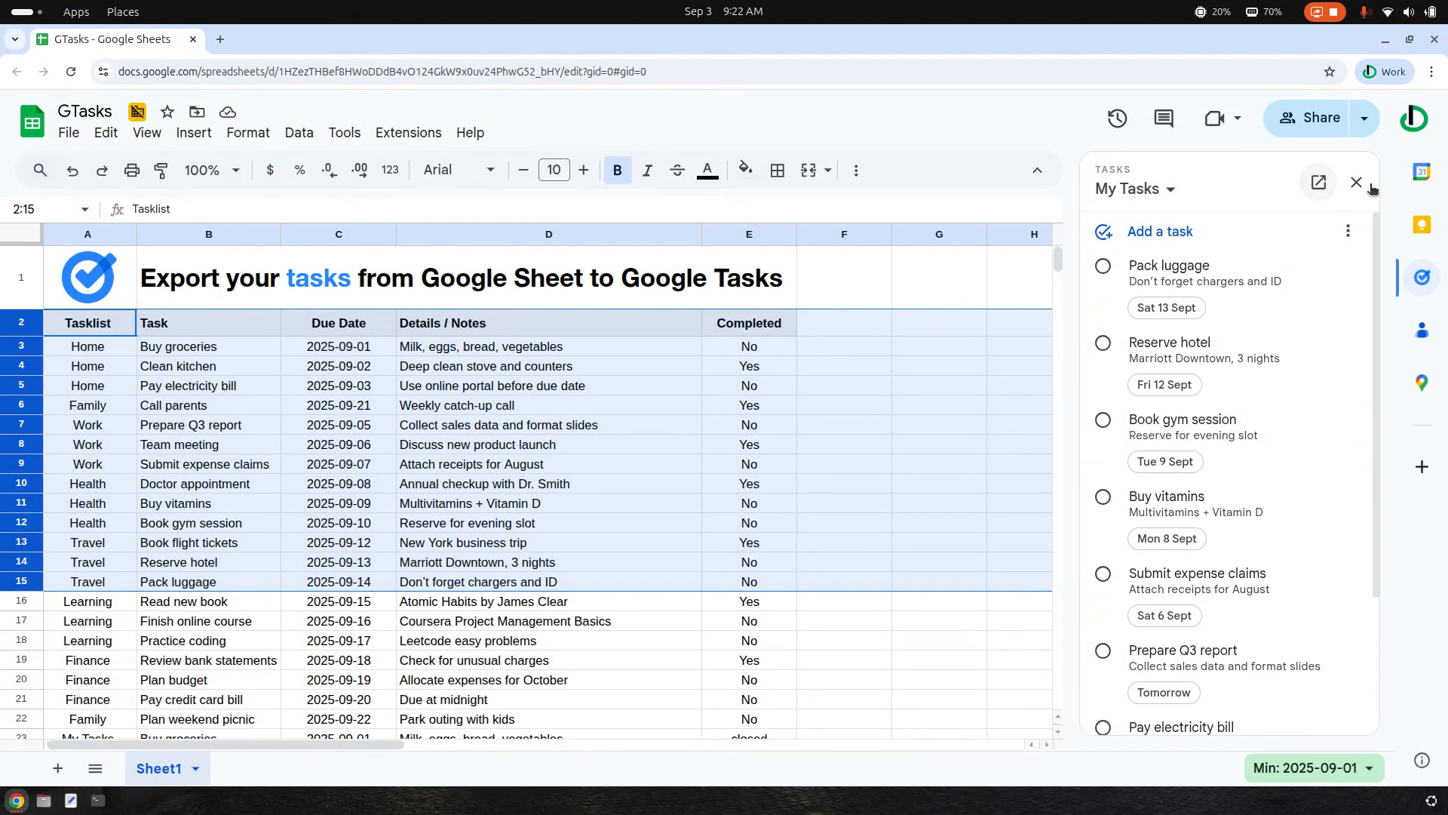
click(1358, 184)
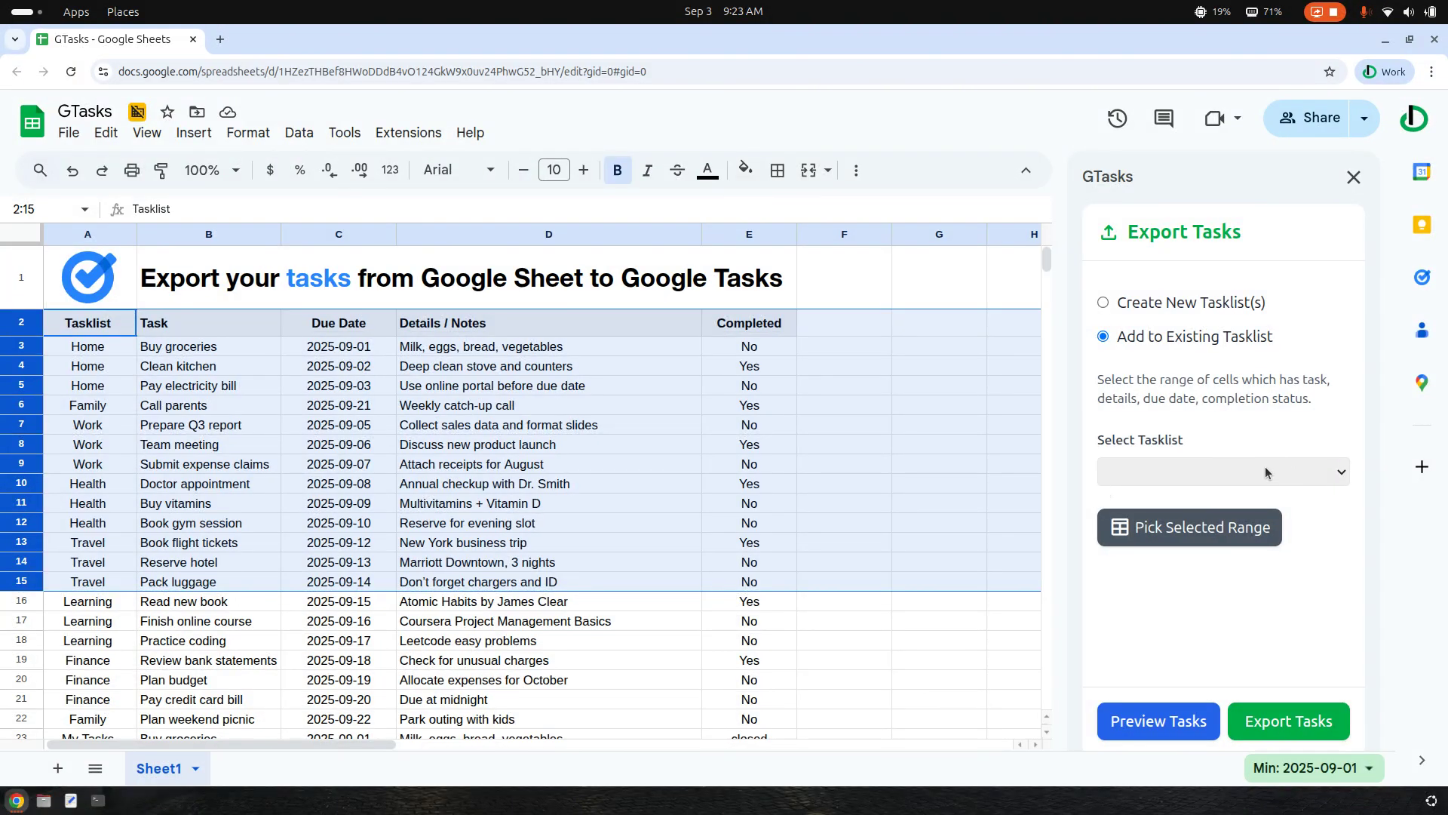
Open the GTasks add-on's tool for importing Google Tasks to the sheet
click(408, 132)
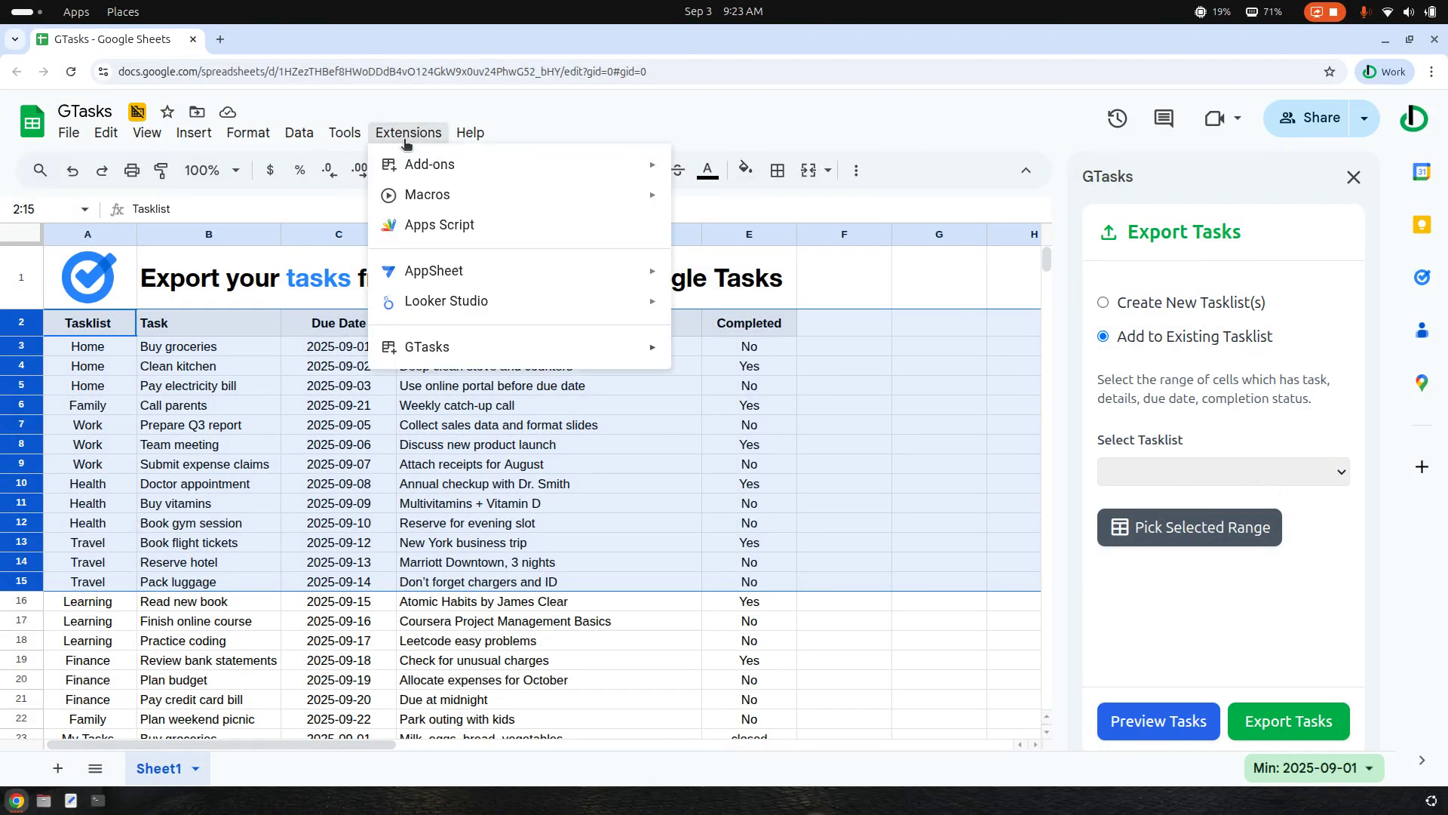
mouse_move(531, 344)
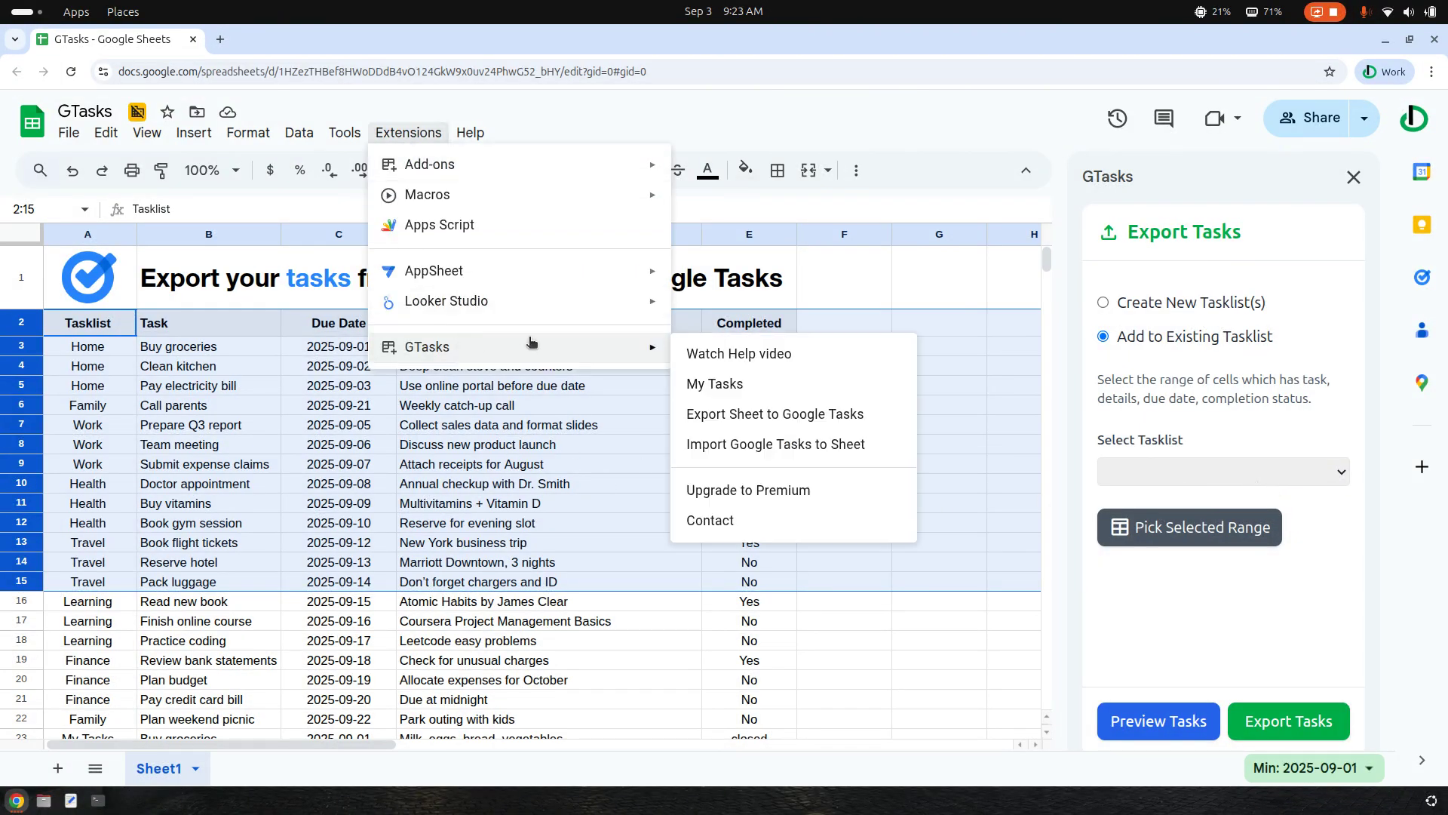
click(752, 446)
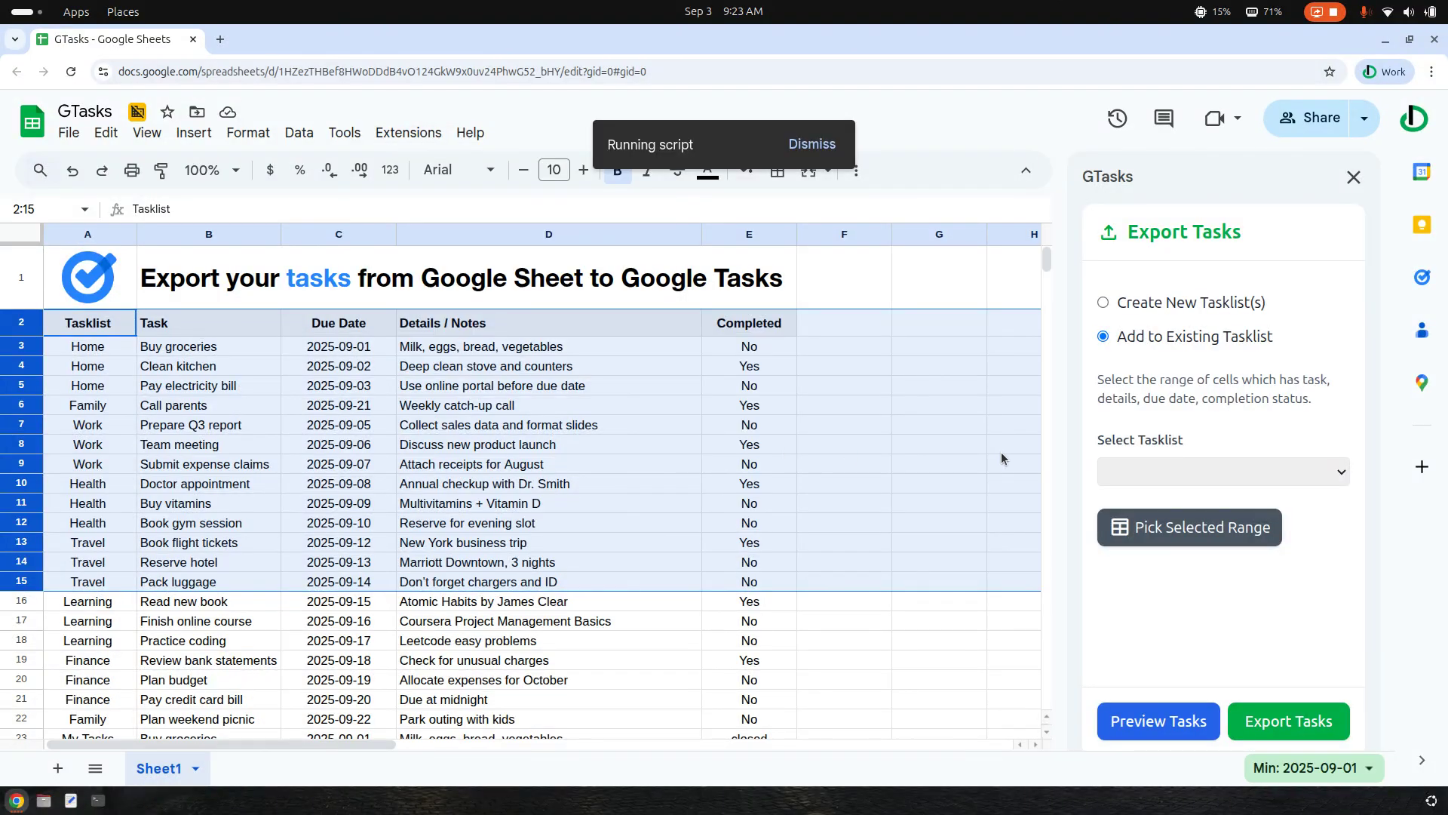
click(1003, 458)
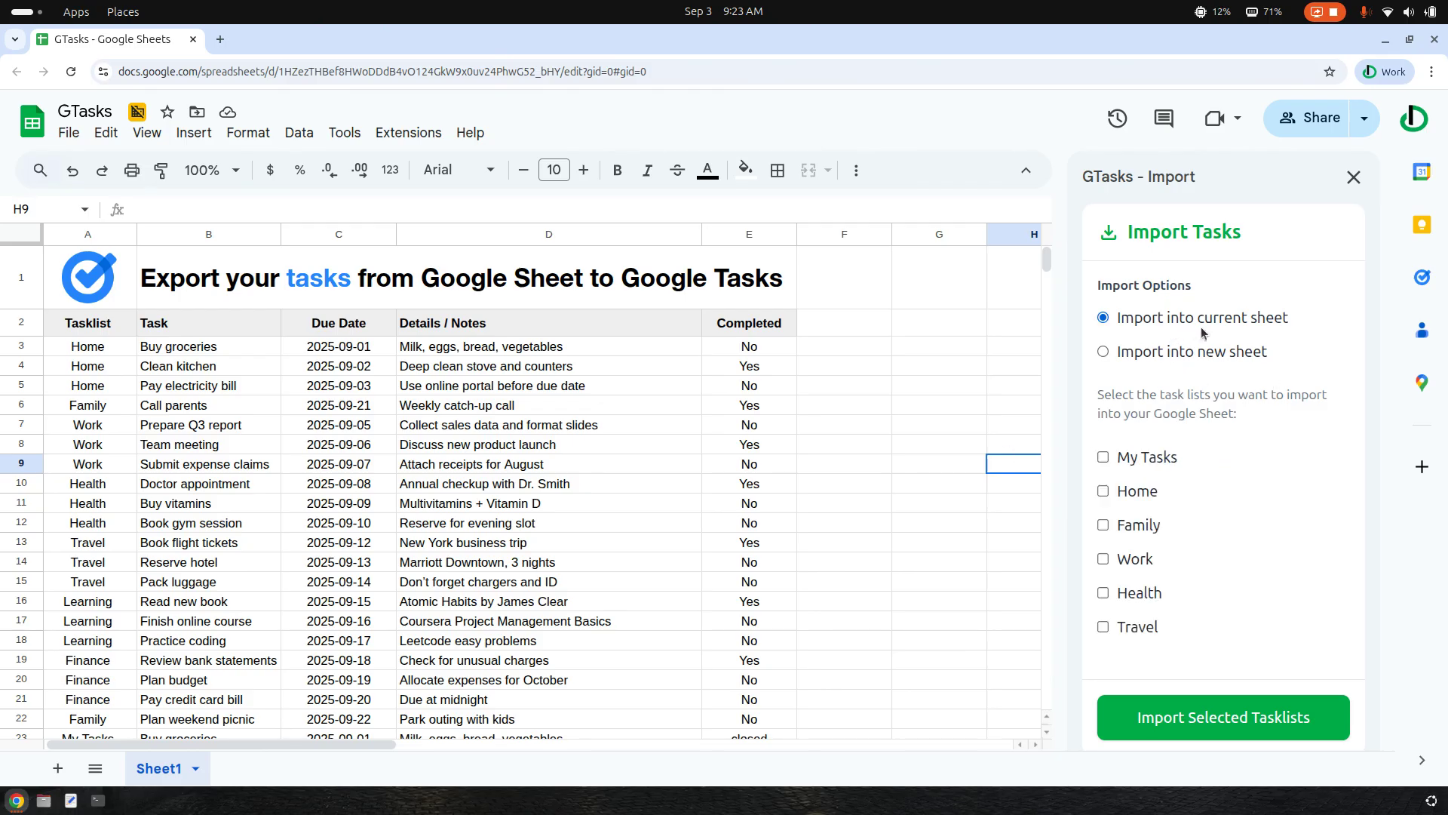
Import the My Tasks, Home, Family, Work, Health and Travel tasklists into a new sheet and look through the imported rows
click(1201, 354)
click(1119, 458)
click(1124, 494)
click(1125, 522)
click(1133, 560)
click(1241, 726)
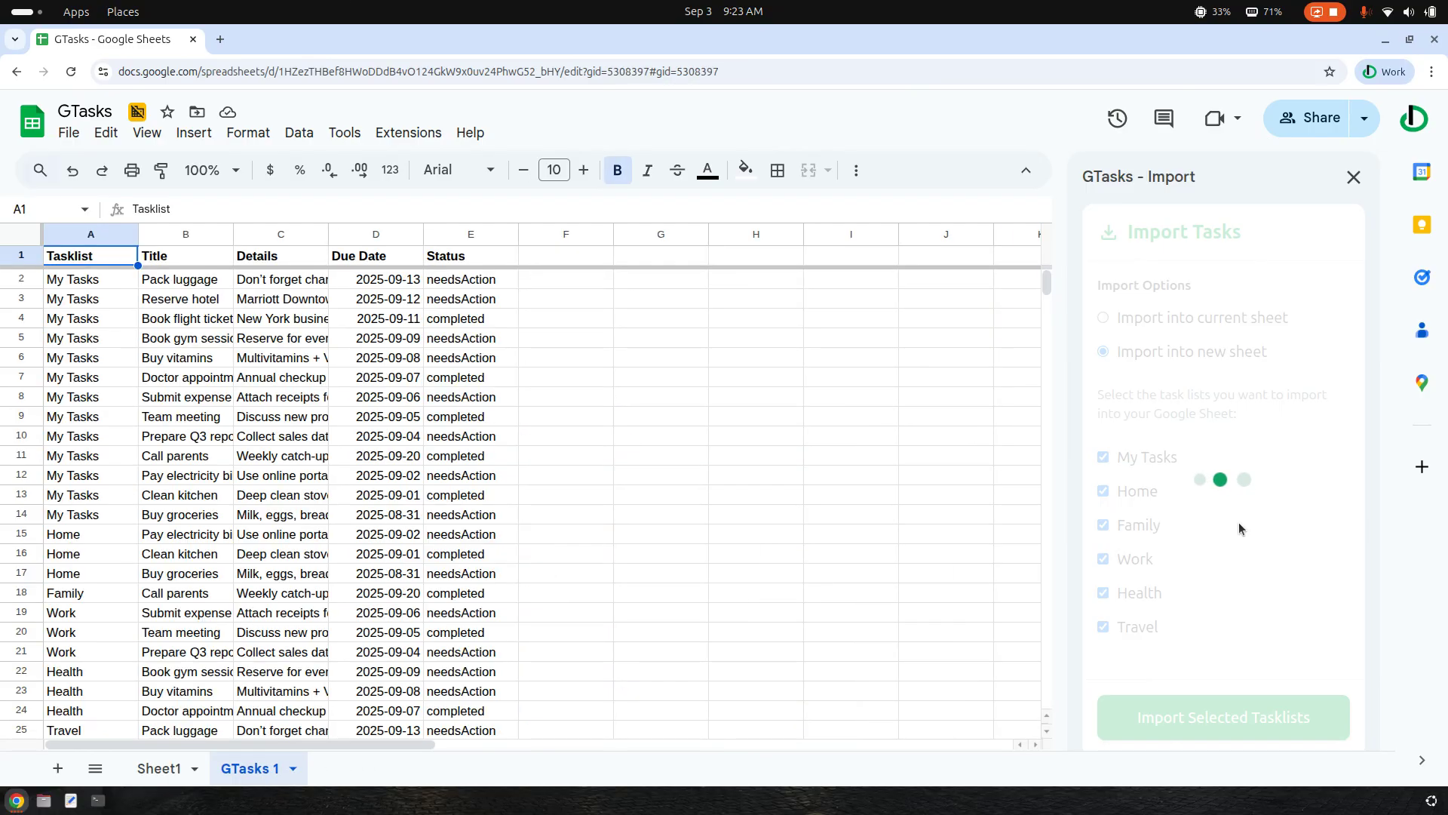
scroll(676, 491, down, 5)
scroll(670, 490, up, 5)
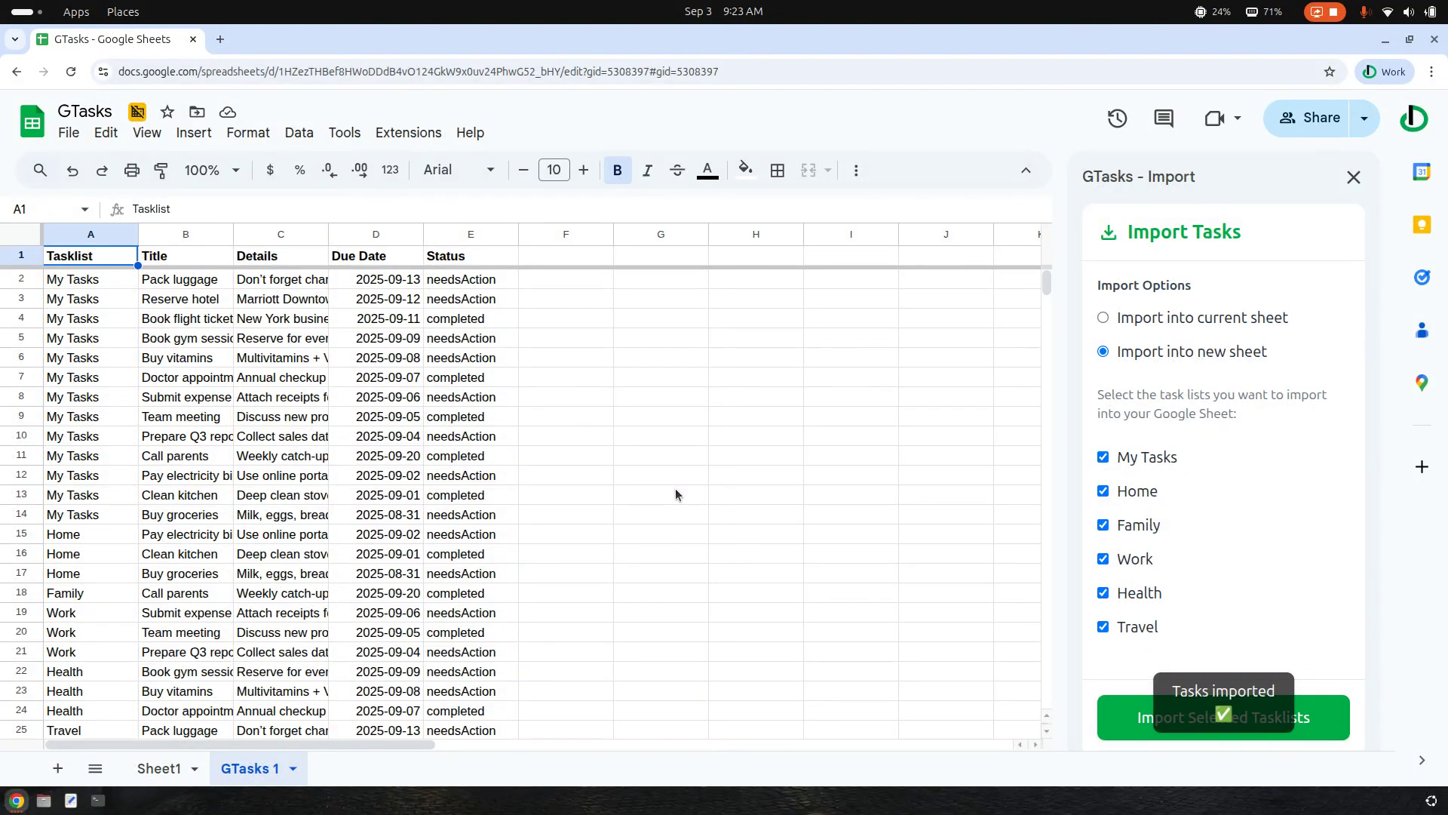
scroll(672, 496, down, 3)
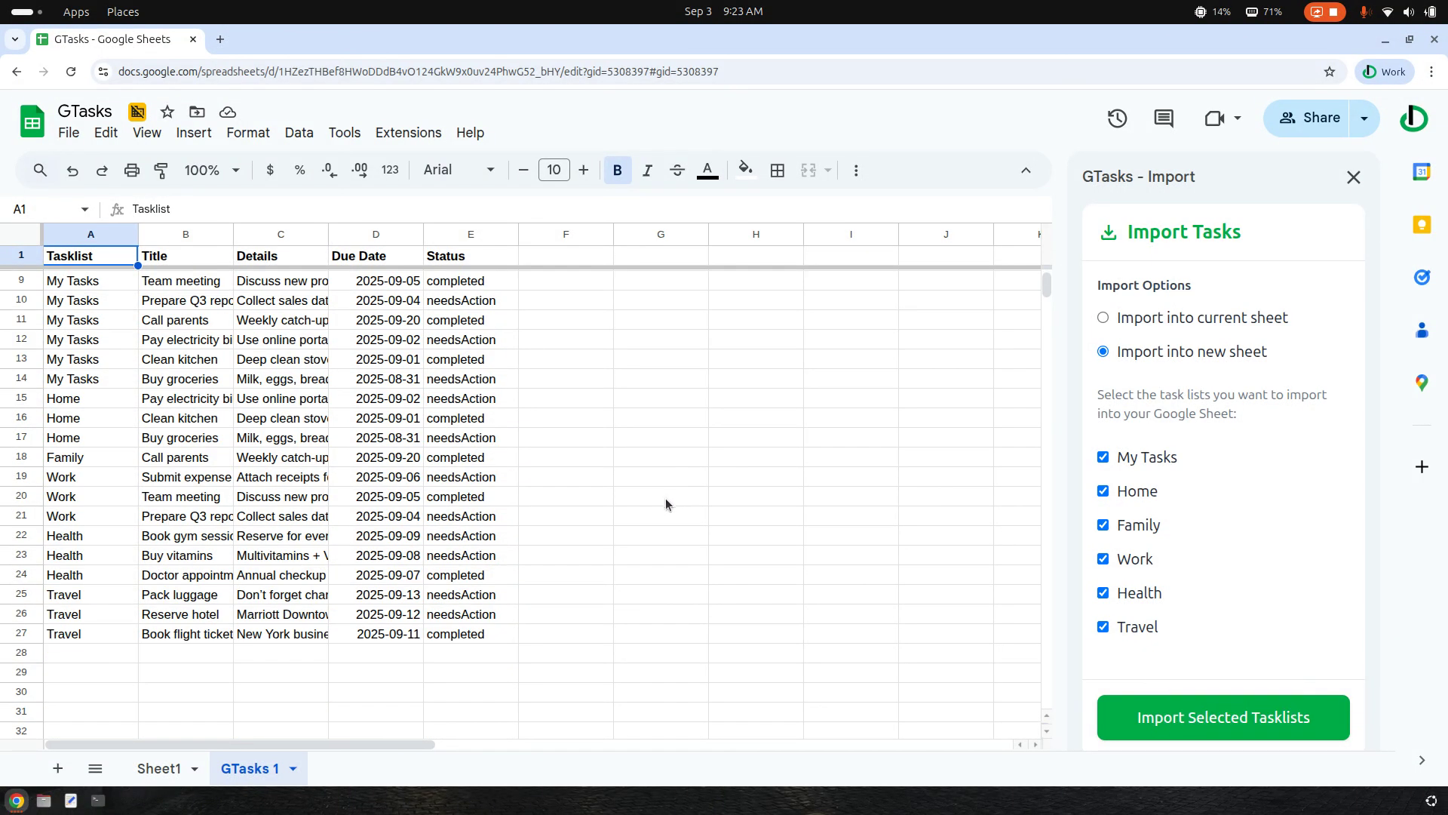
scroll(665, 504, up, 3)
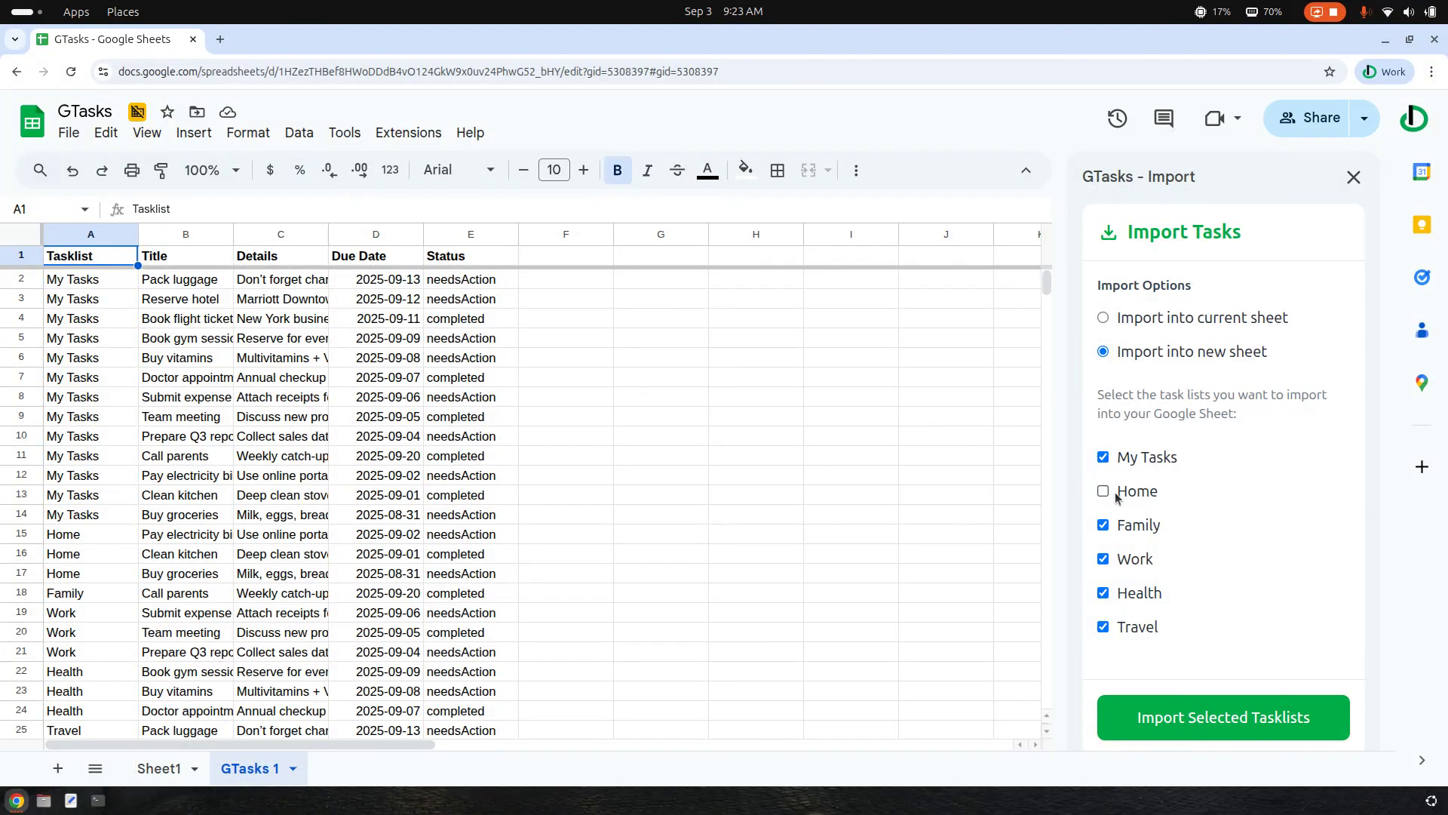
Exclude Home, Family and Work, and import only My Tasks, Health and Travel into another new sheet
click(1128, 534)
click(1136, 559)
click(1211, 727)
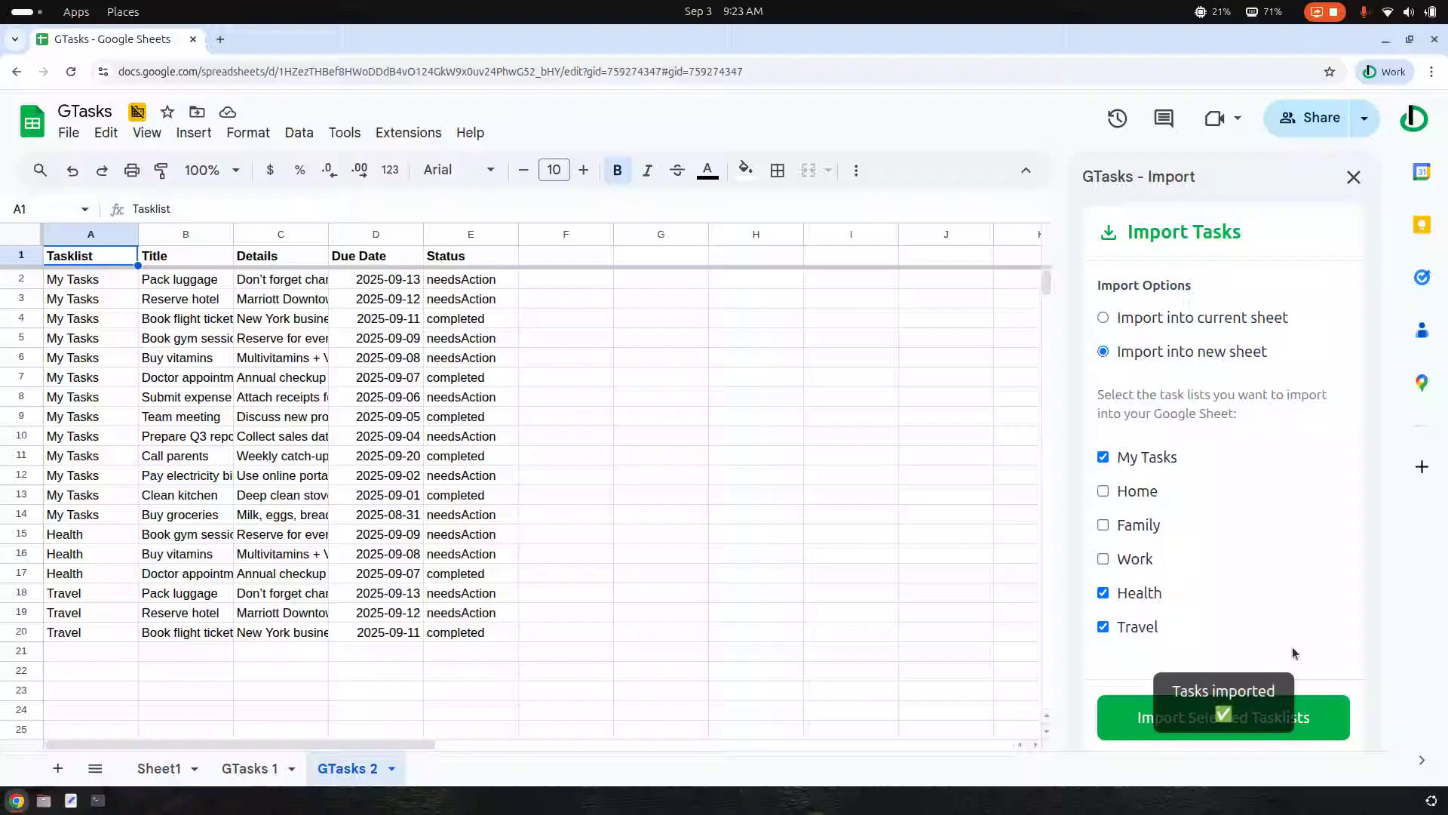
Open the GTasks My Tasks manager and mark the Pay electricity bill task as completed
click(408, 134)
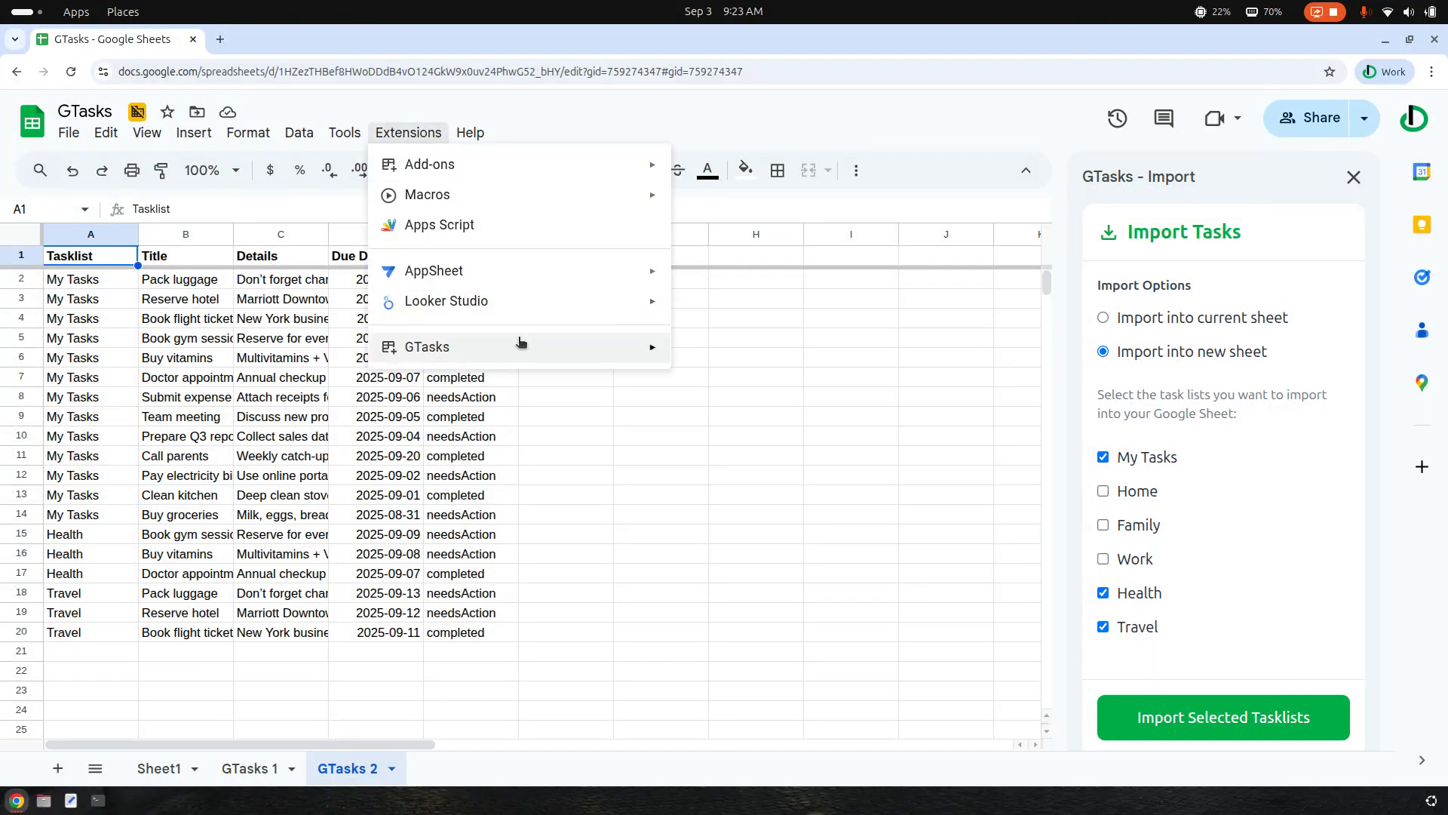
mouse_move(517, 343)
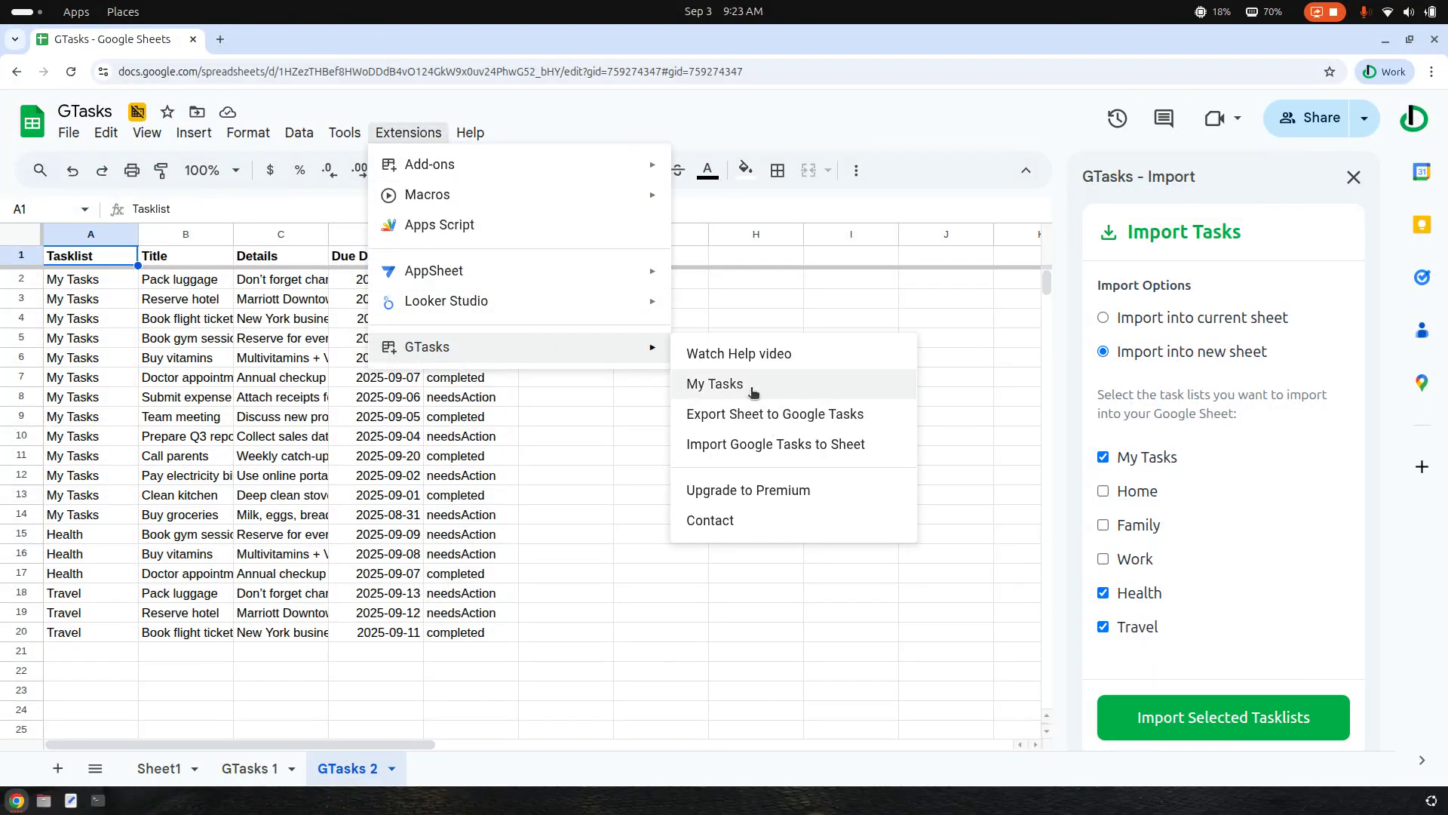
click(754, 386)
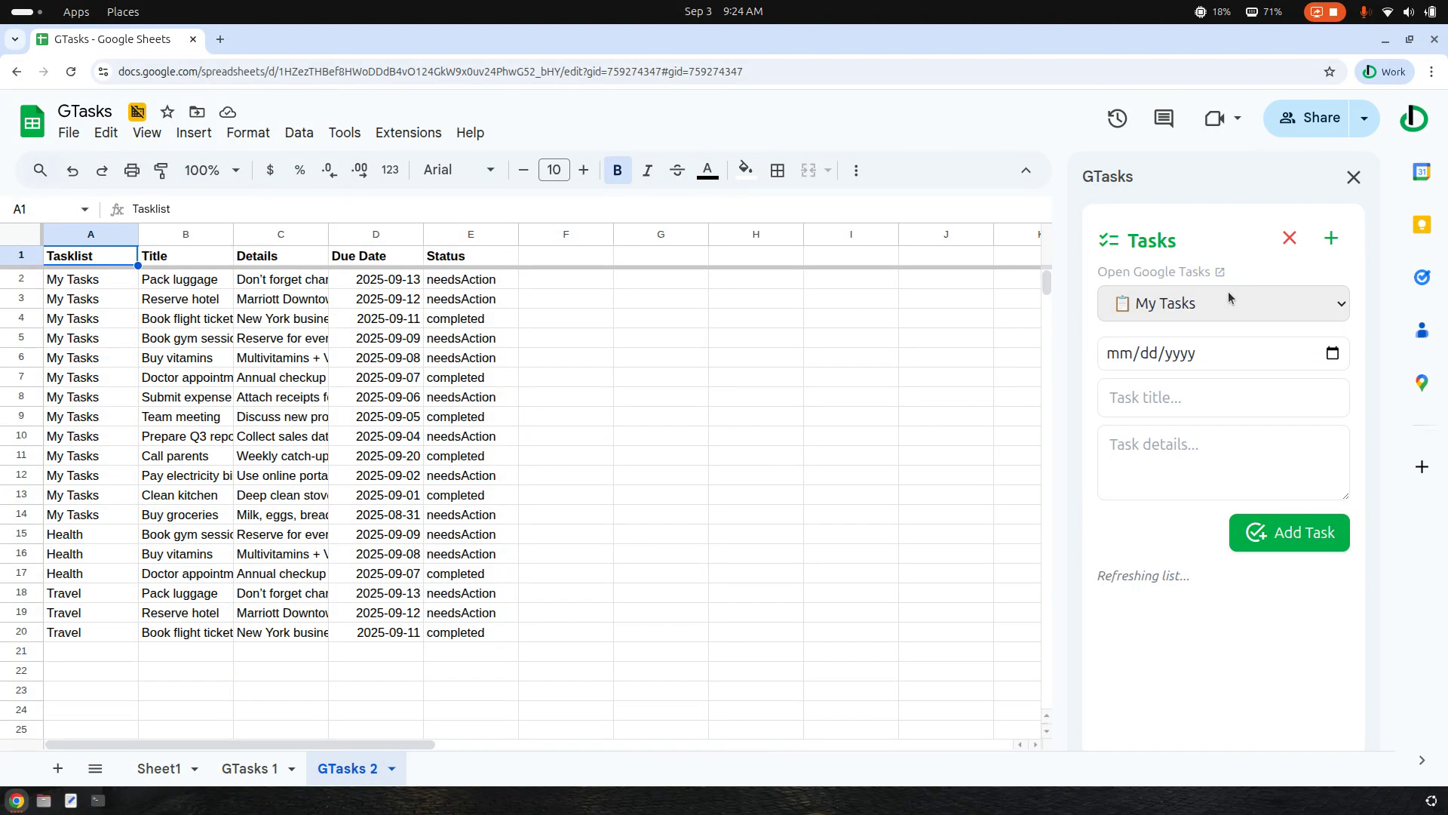
scroll(1169, 452, down, 5)
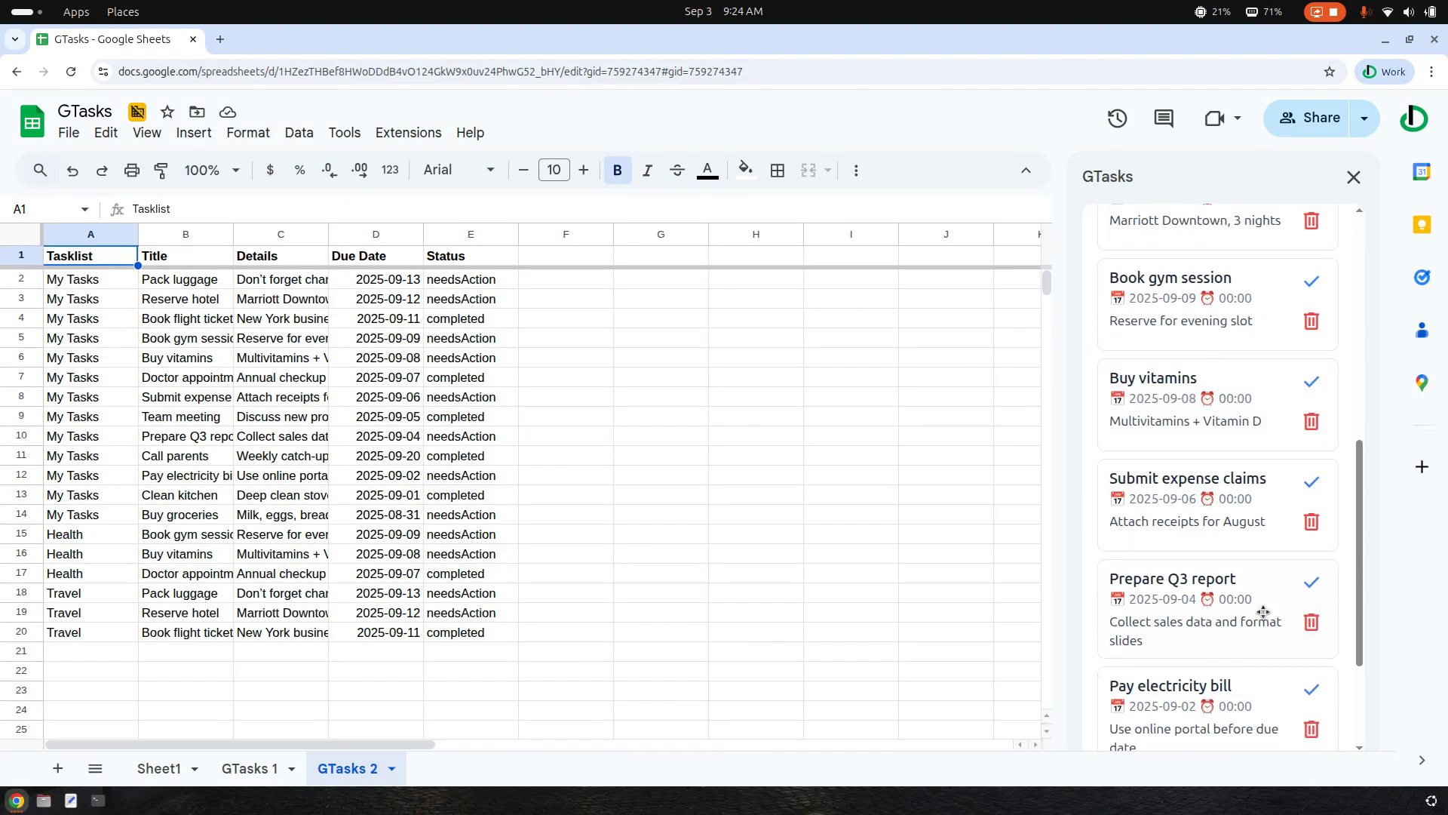
scroll(1273, 642, down, 3)
click(1312, 507)
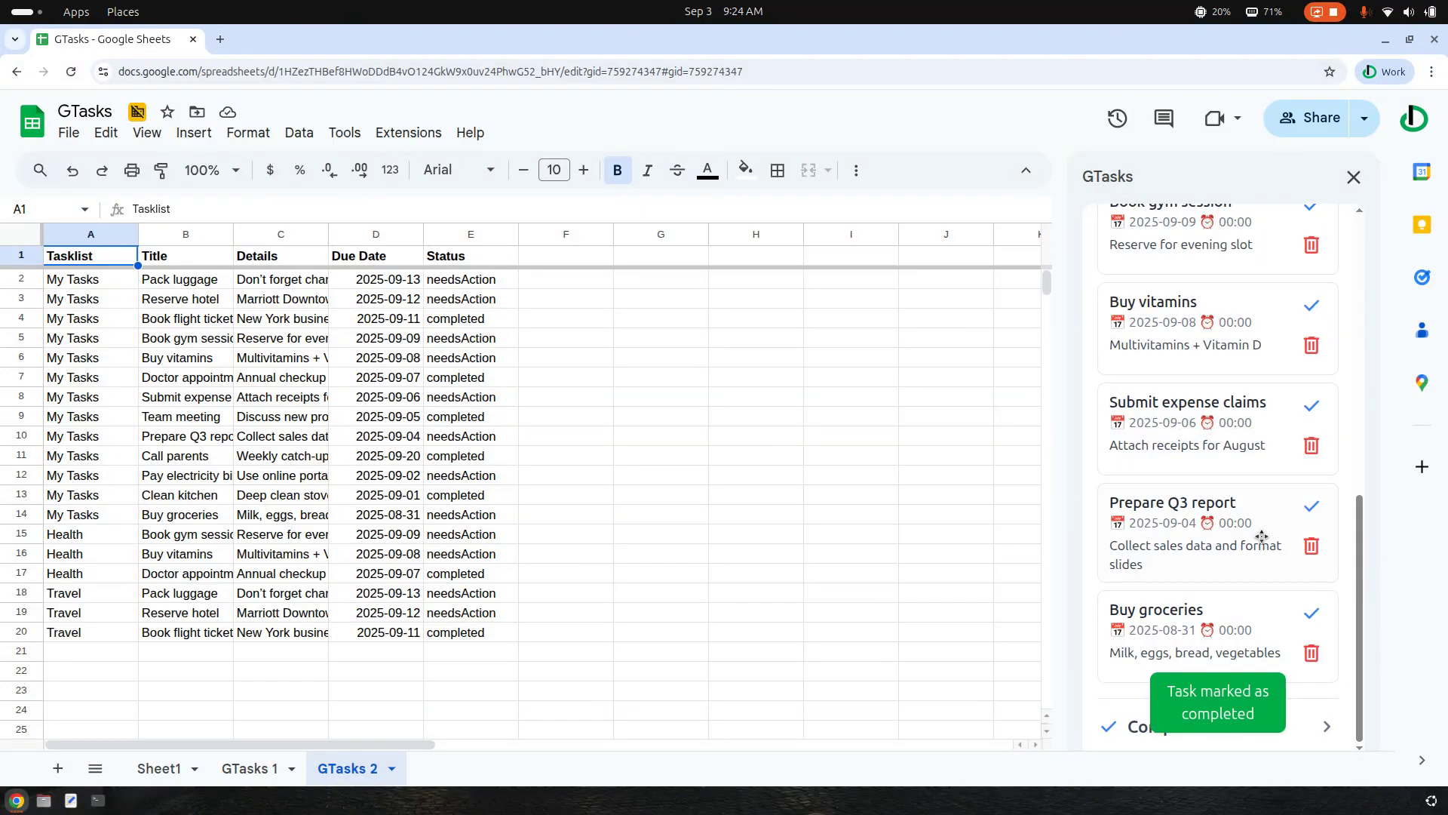
Rename the Pack luggage task to "Pack luggage Wow" and check the change in Google Tasks
click(1167, 626)
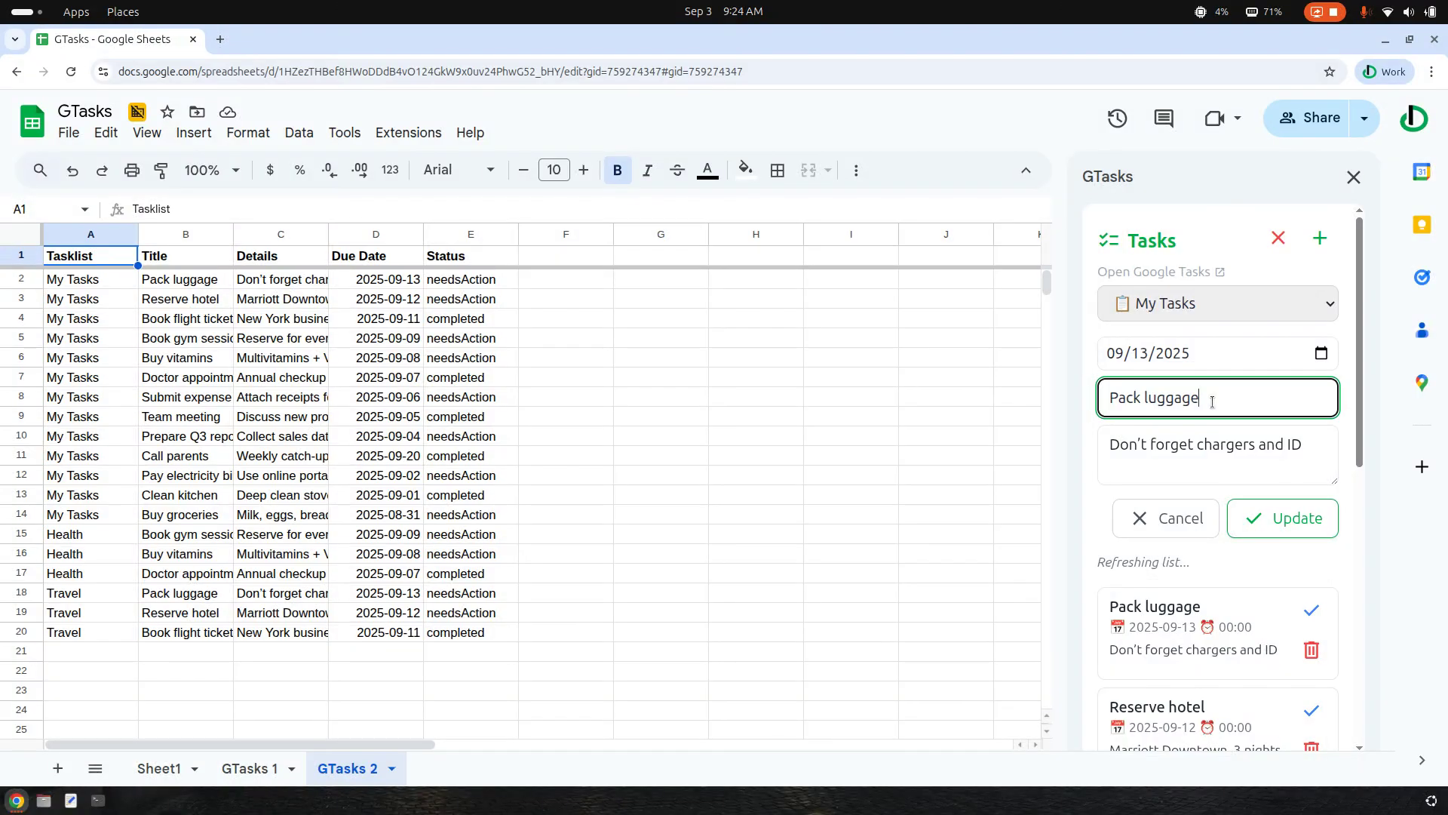
text(Wow)
click(1282, 518)
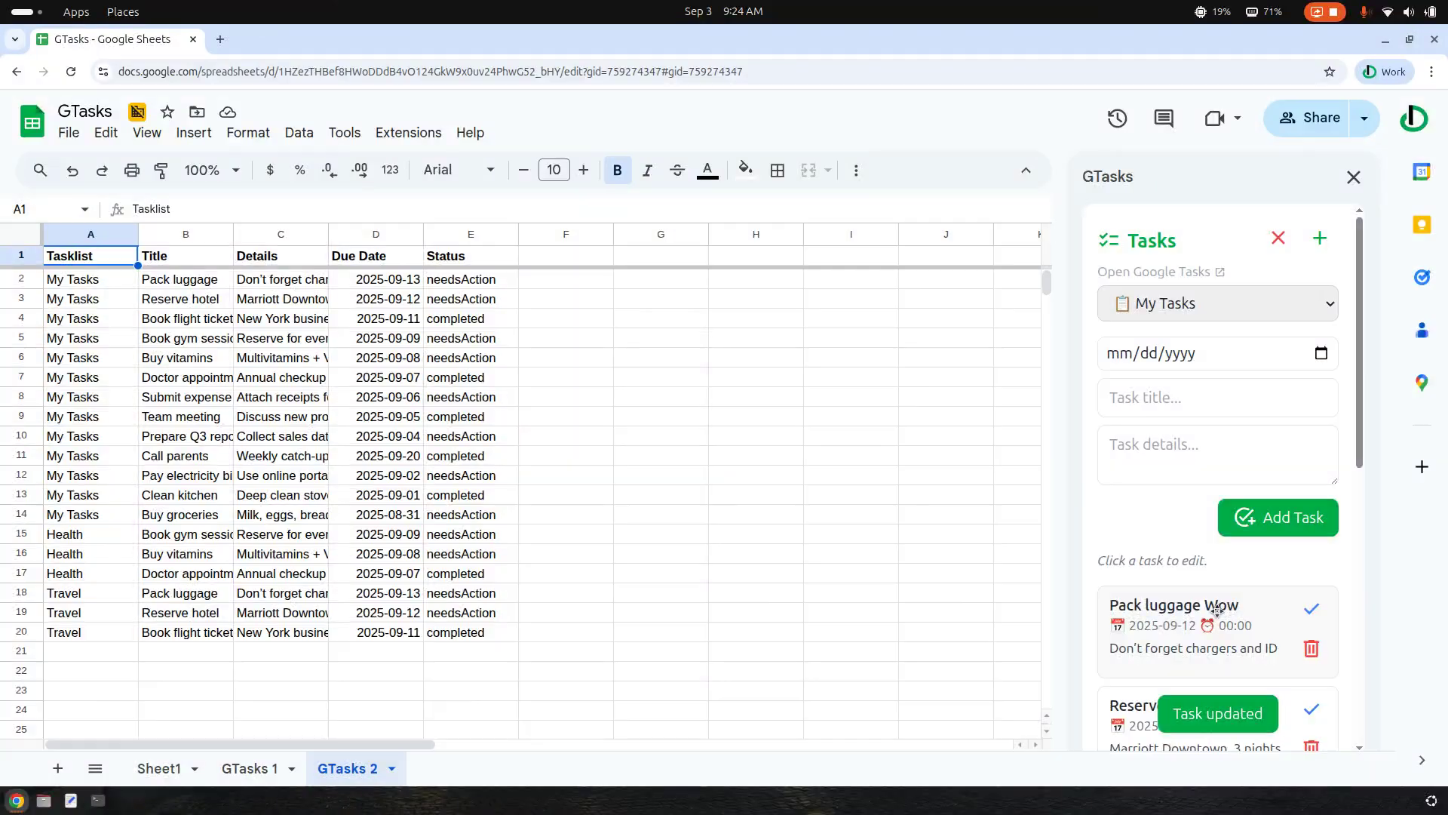
click(1423, 277)
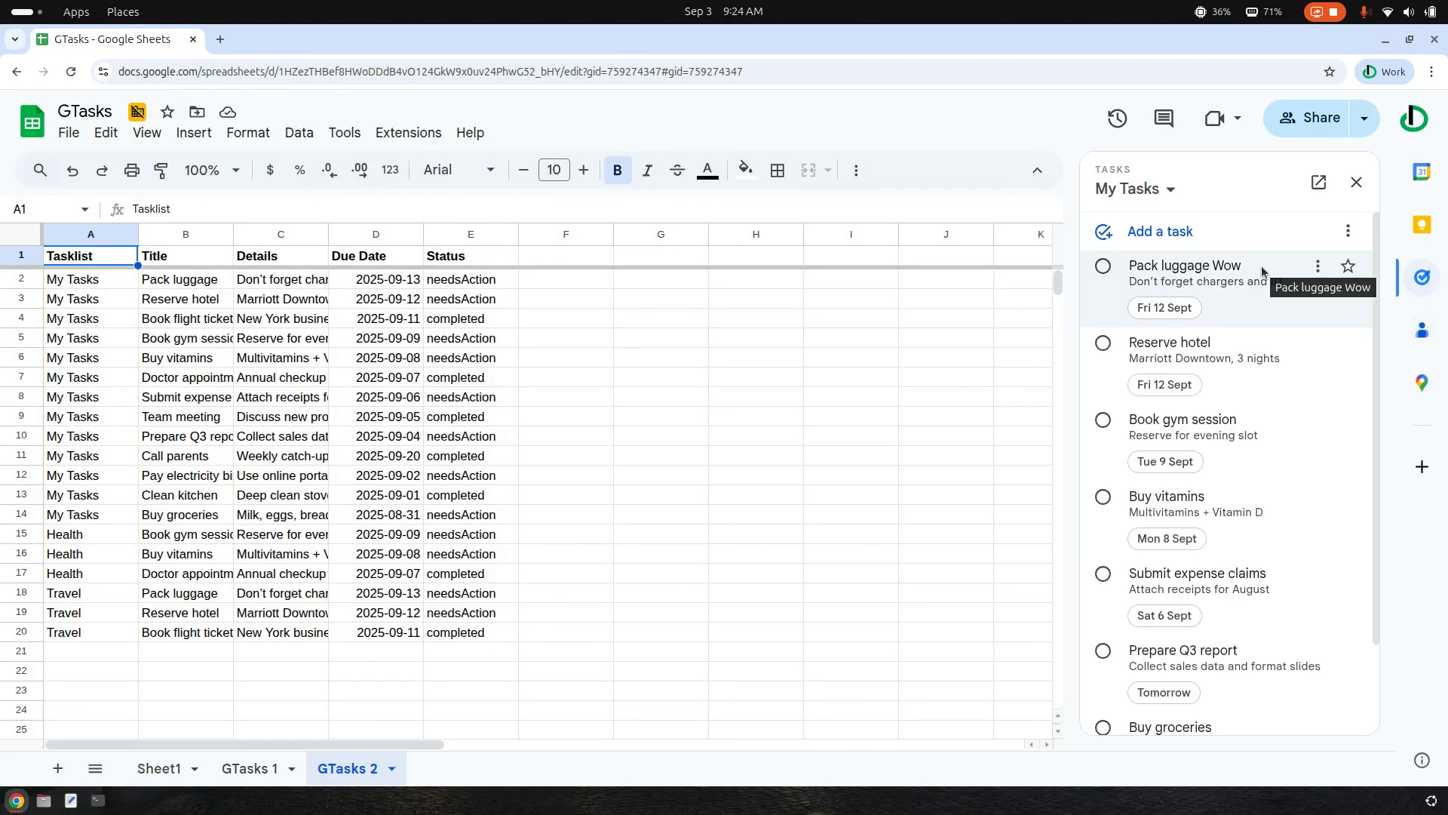
click(1422, 277)
Create a tasklist named "New Tasklist" in the GTasks manager and select it as the active list
click(1224, 296)
click(1226, 295)
click(1319, 241)
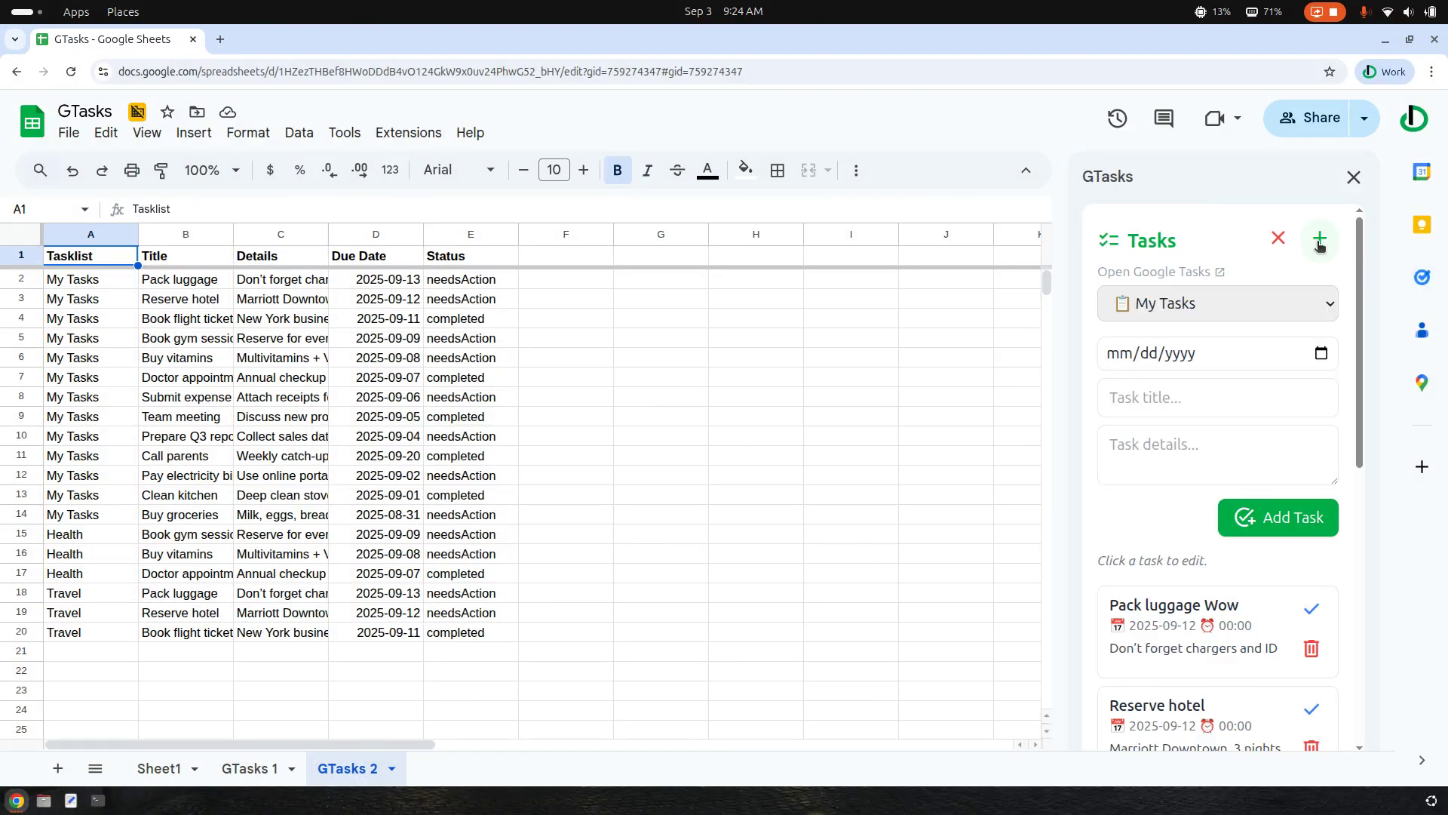
text(New Tasklist)
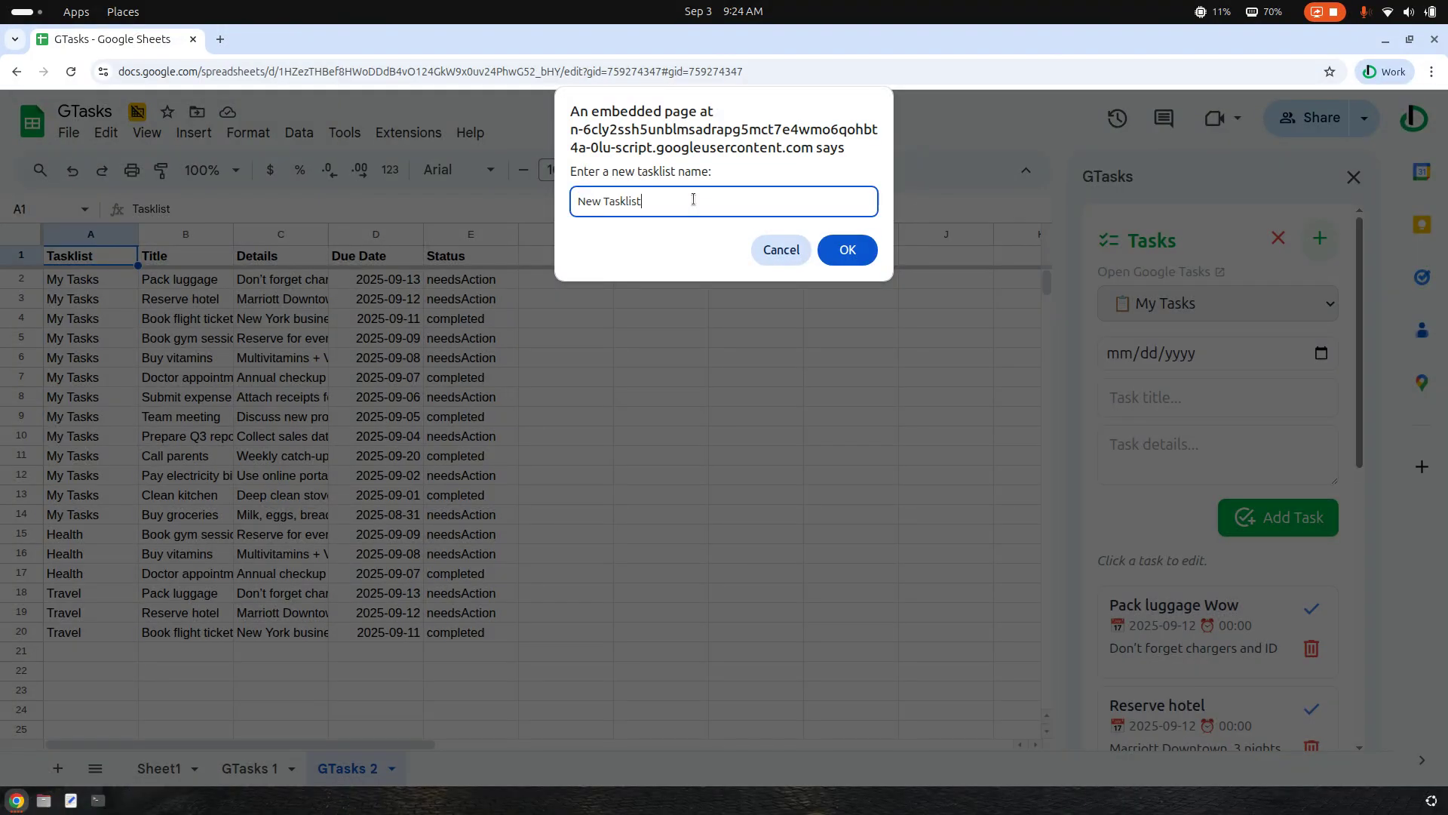
click(871, 249)
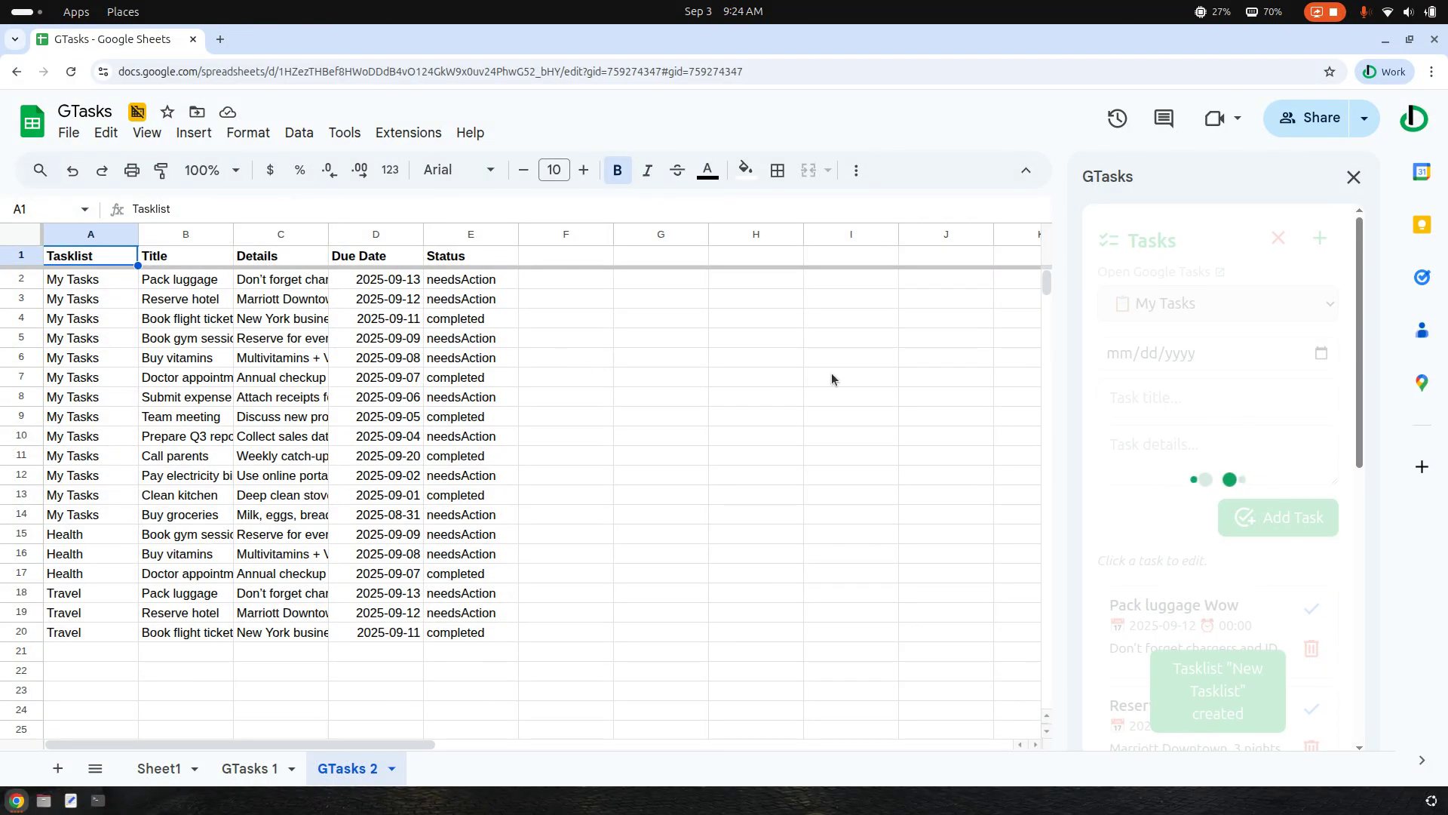
click(1230, 304)
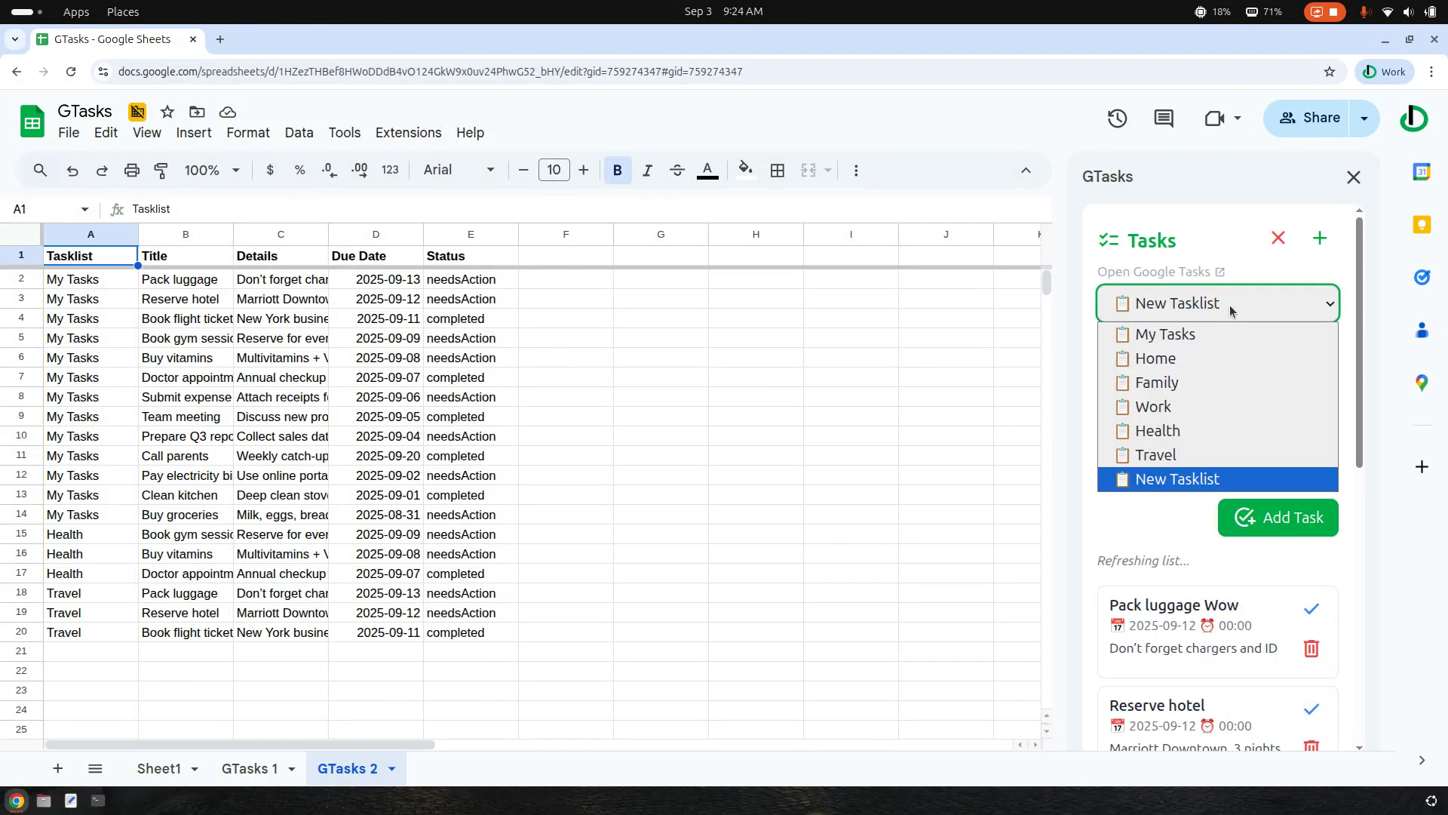
click(1208, 483)
click(1163, 582)
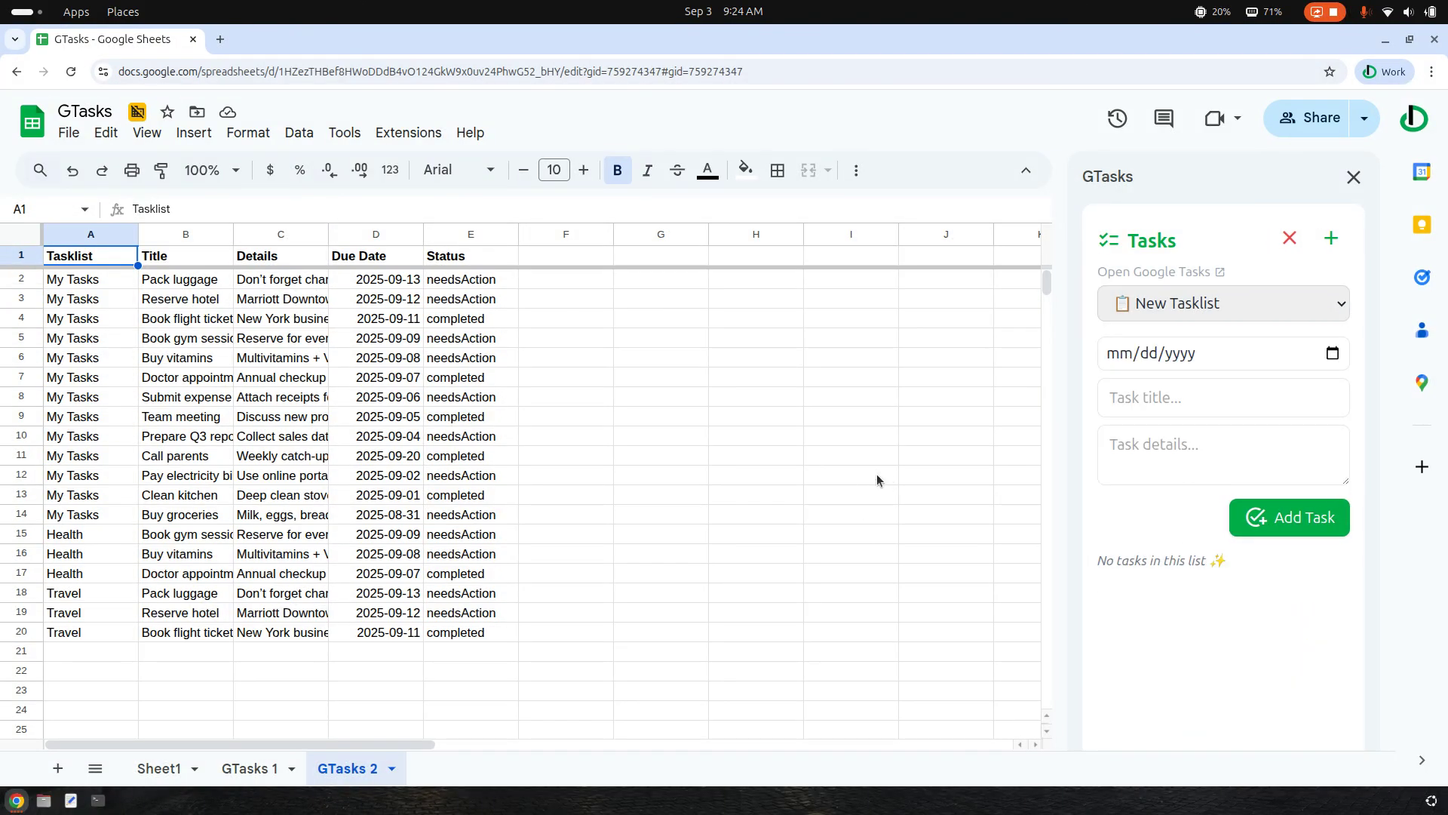